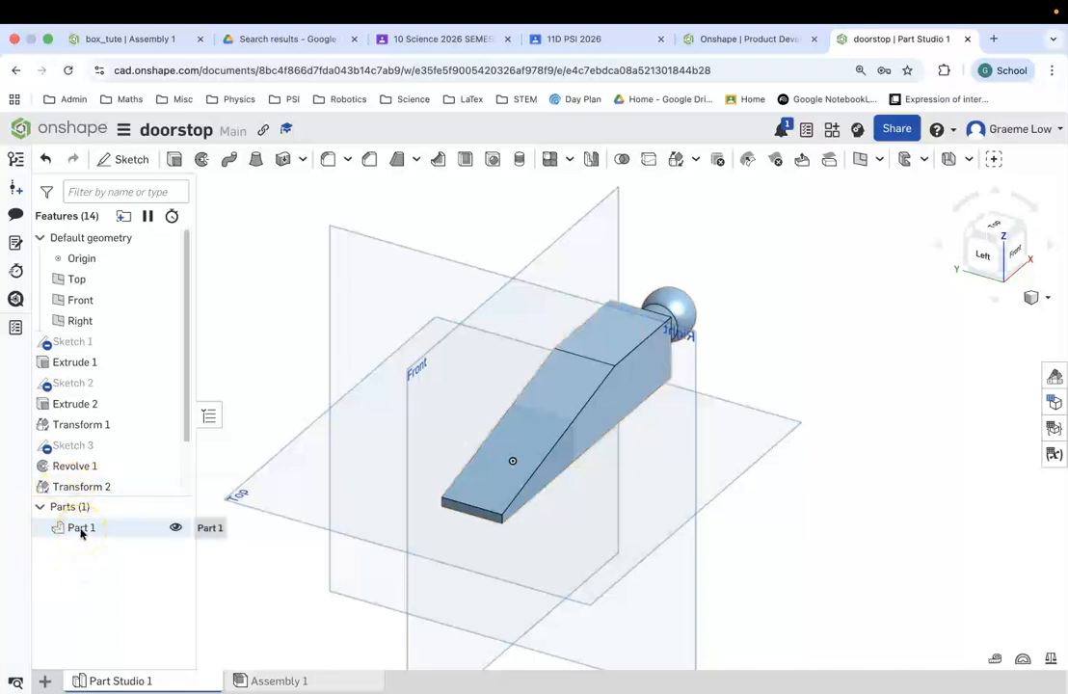
Create a drawing of Part 1 from the ANSI_A_INCH.dwt template with the four-views layout.
right_click(81, 531)
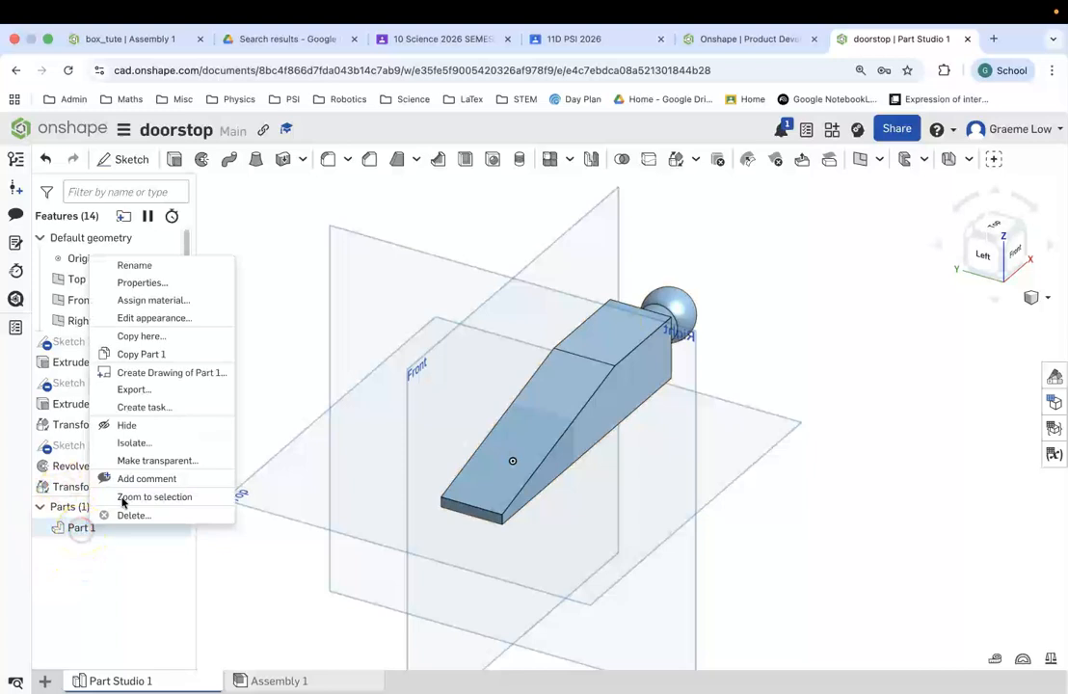
left_click(140, 373)
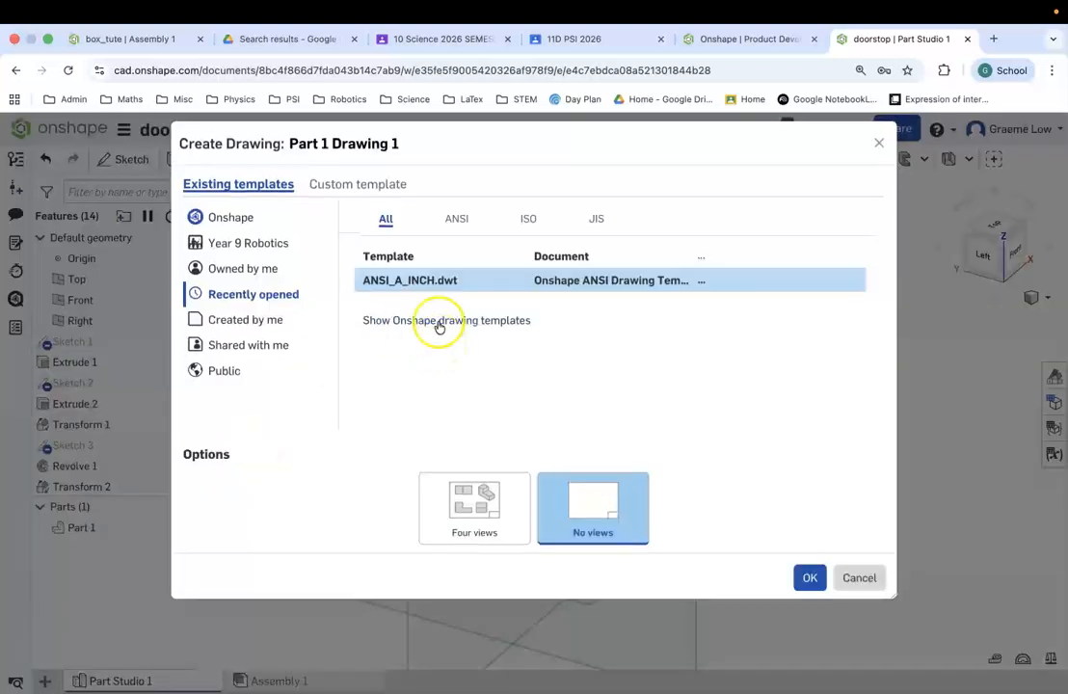
left_click(452, 222)
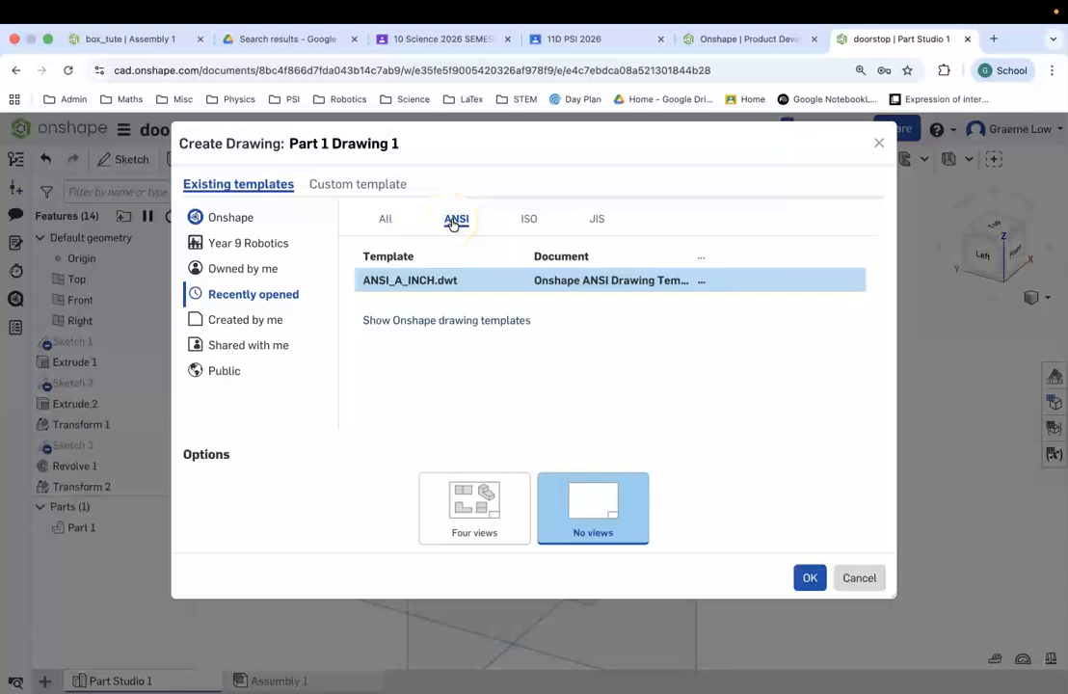
left_click(479, 495)
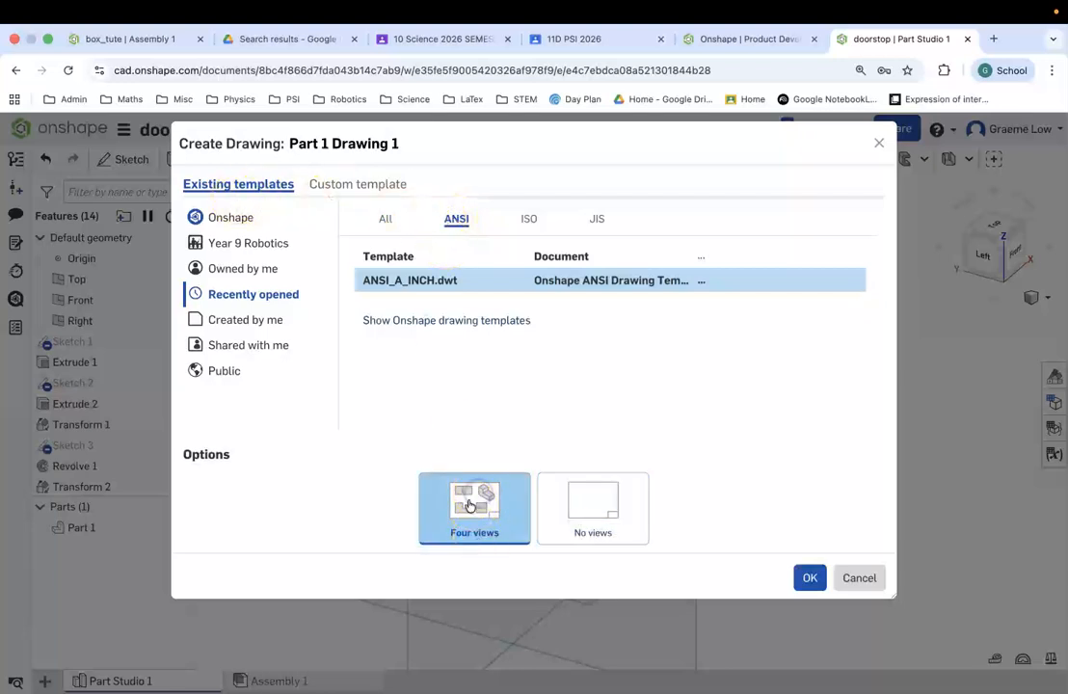
left_click(805, 579)
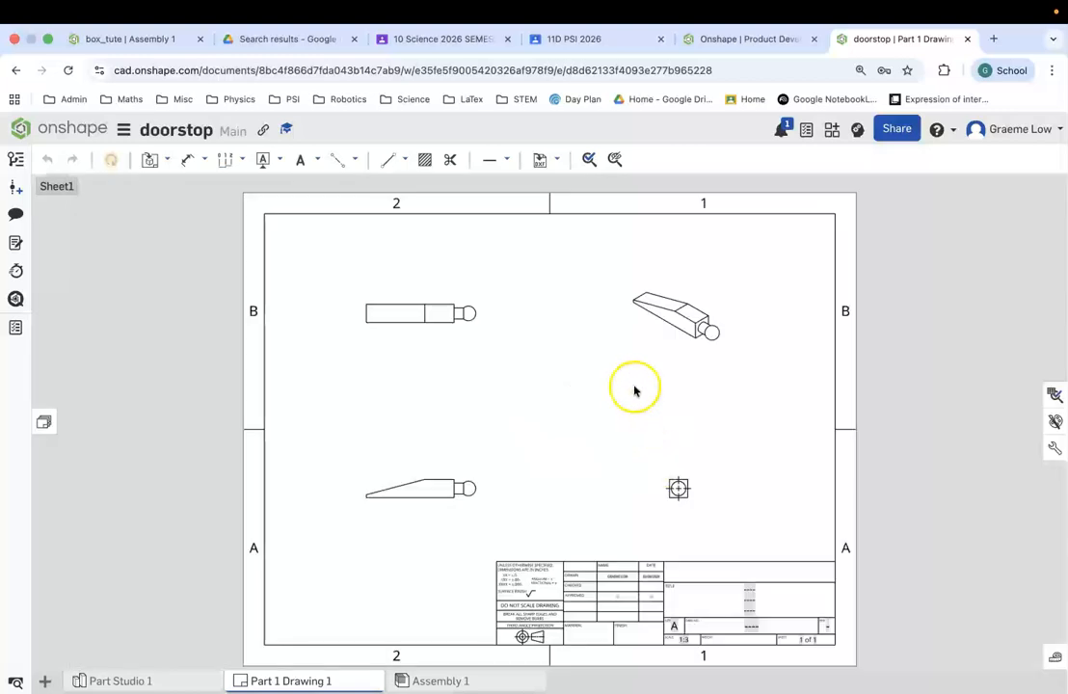
Set the drawing sheet's scale to 1:2, trying 1:1 for comparison along the way.
right_click(548, 329)
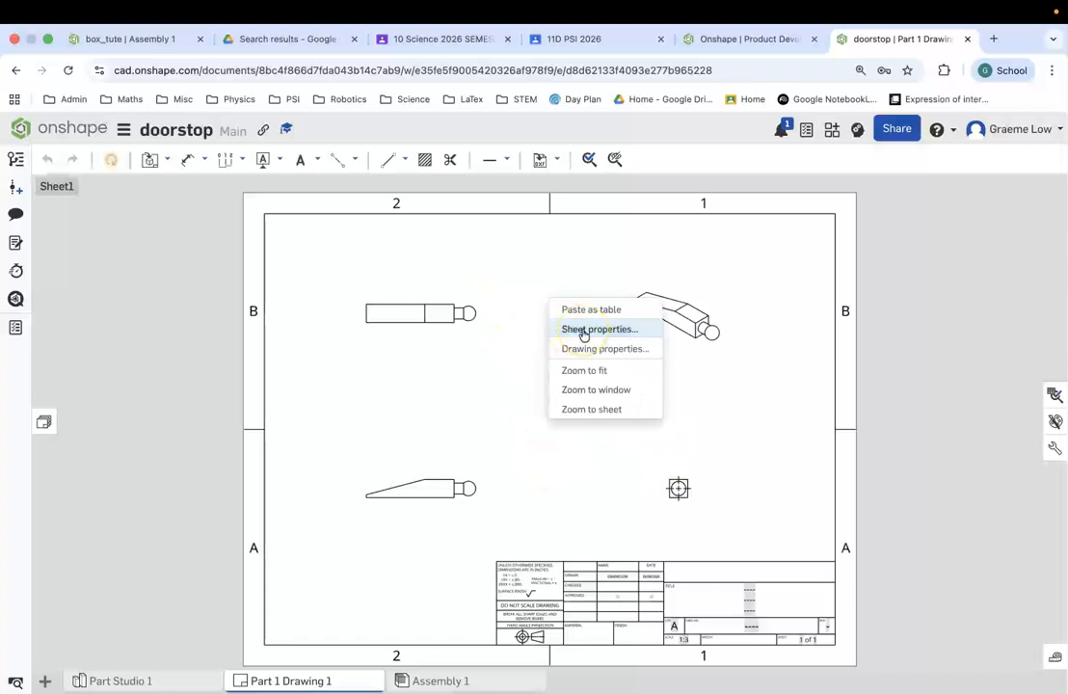
left_click(582, 332)
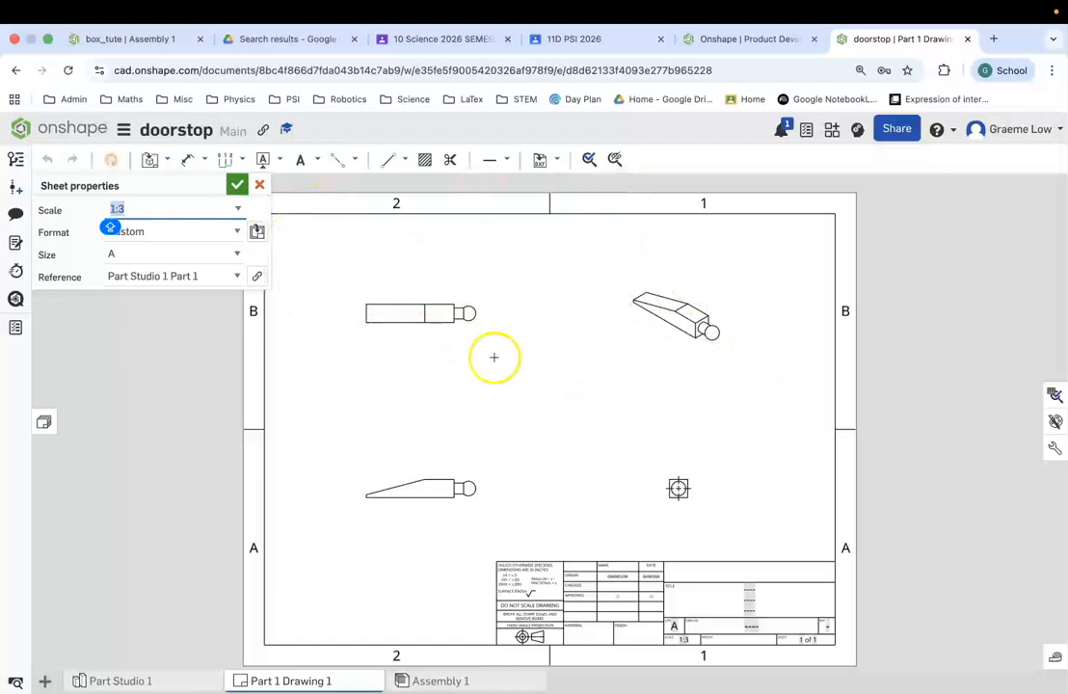
left_click(236, 209)
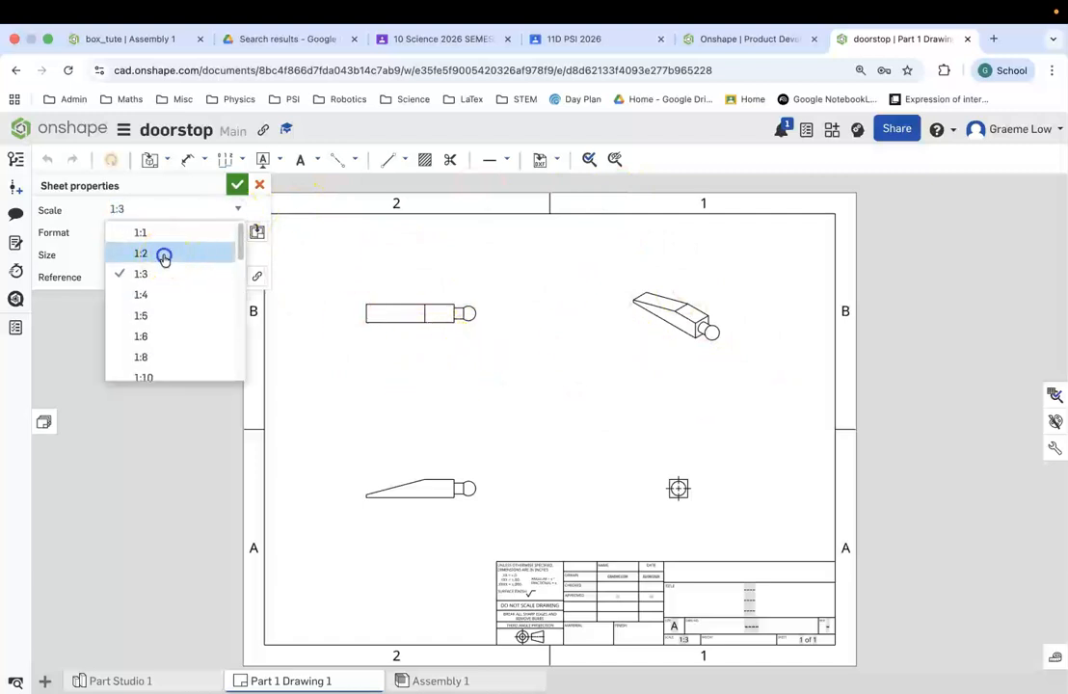
left_click(163, 255)
left_click(231, 211)
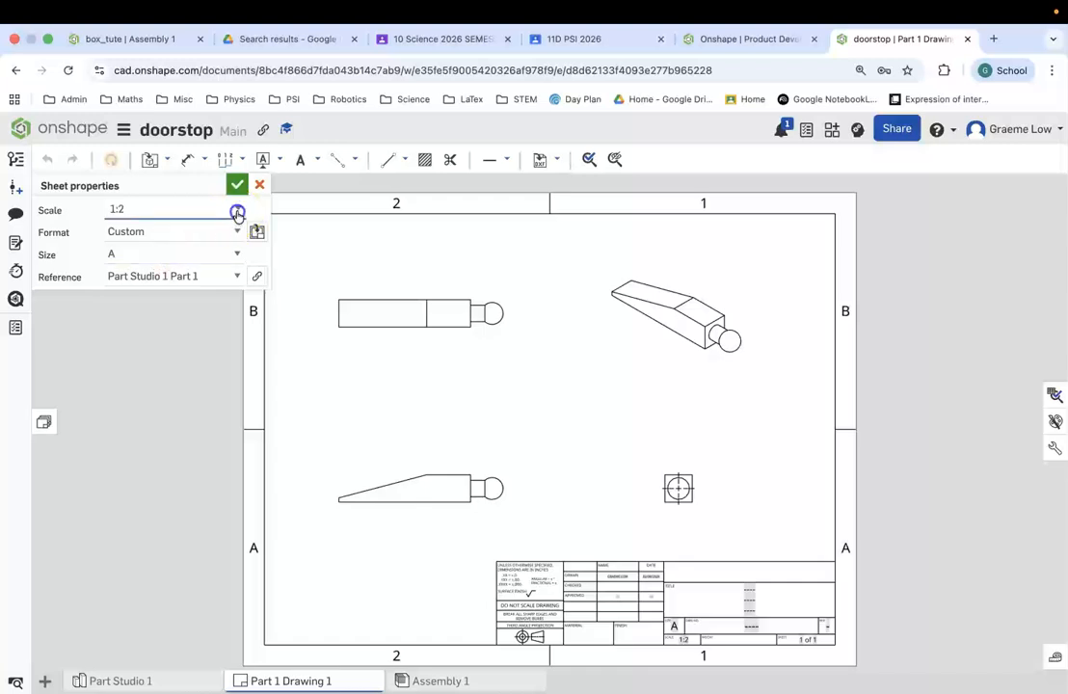
left_click(164, 237)
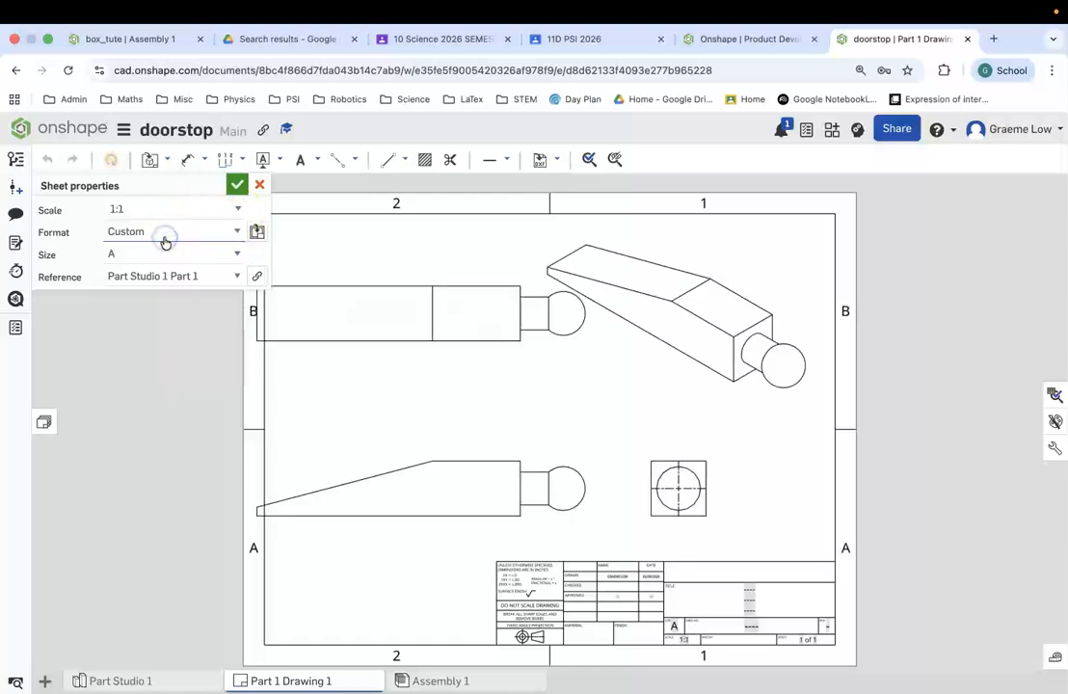
left_click(238, 209)
left_click(183, 252)
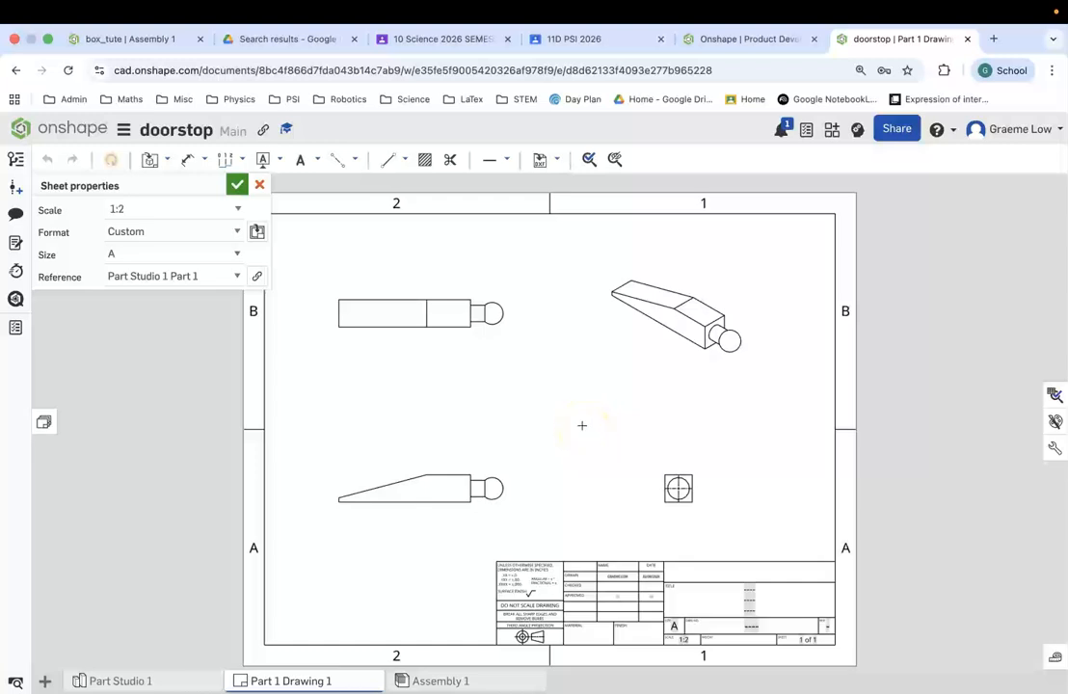
left_click(237, 184)
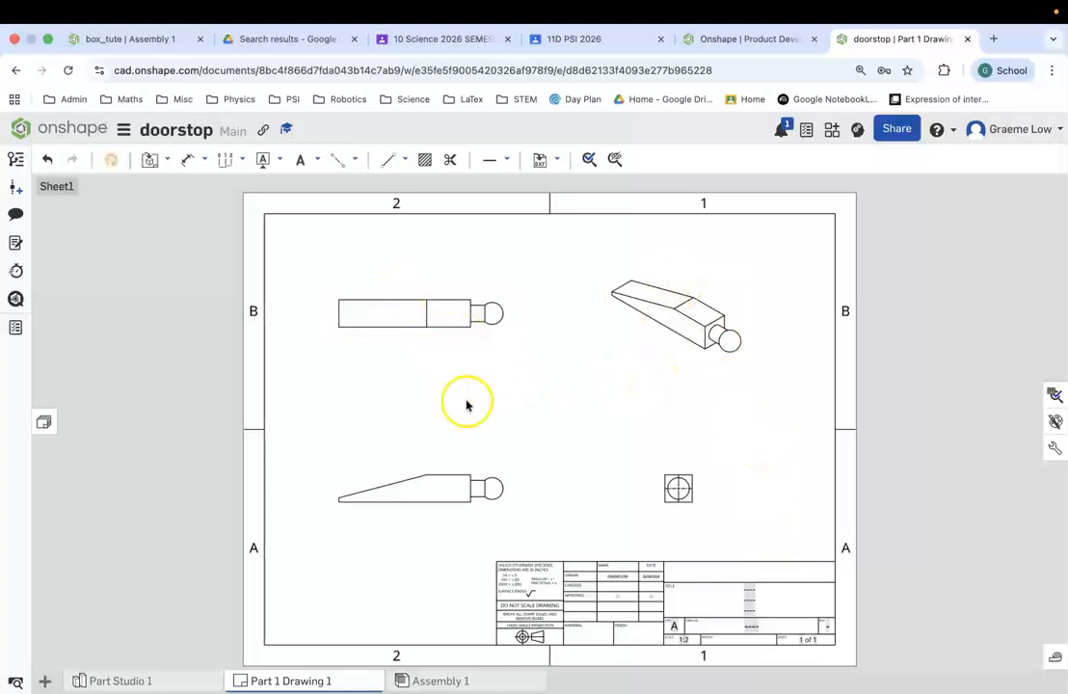
Dimension the length of the doorstop's body, excluding the ball and neck, above the top view.
right_click(357, 310)
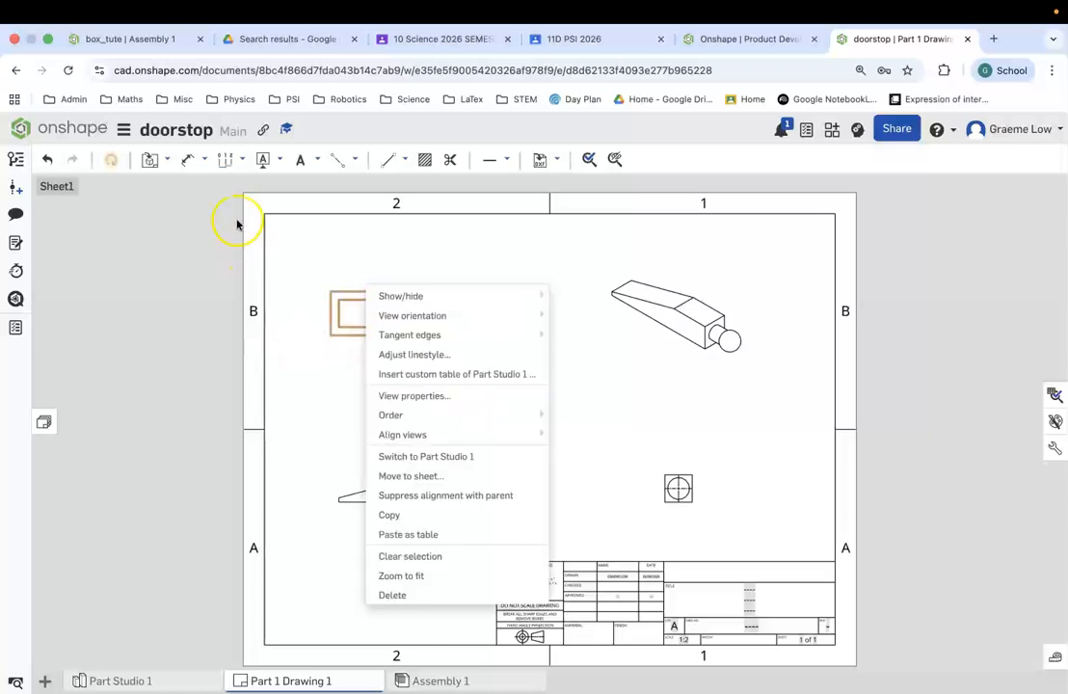
left_click(187, 160)
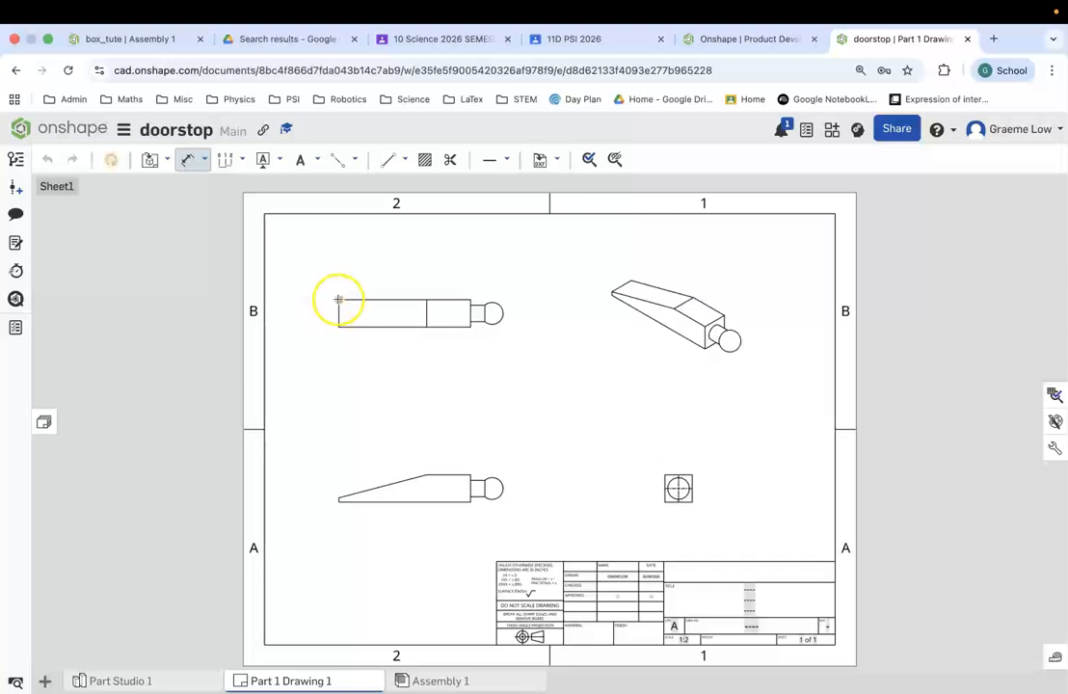
left_click(337, 300)
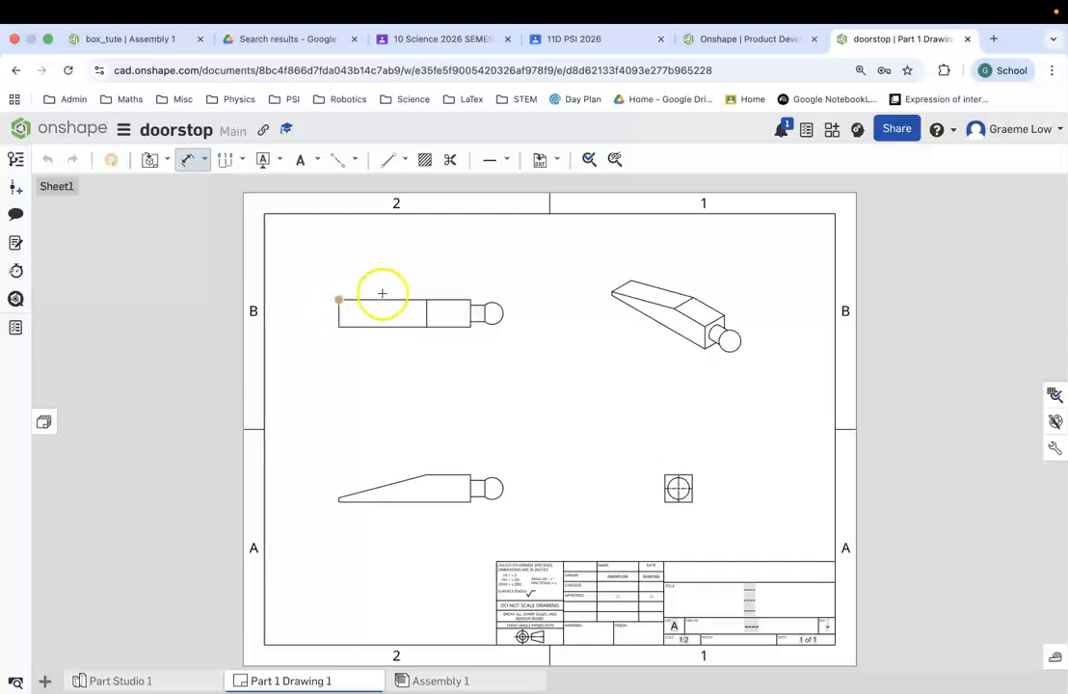
left_click(469, 300)
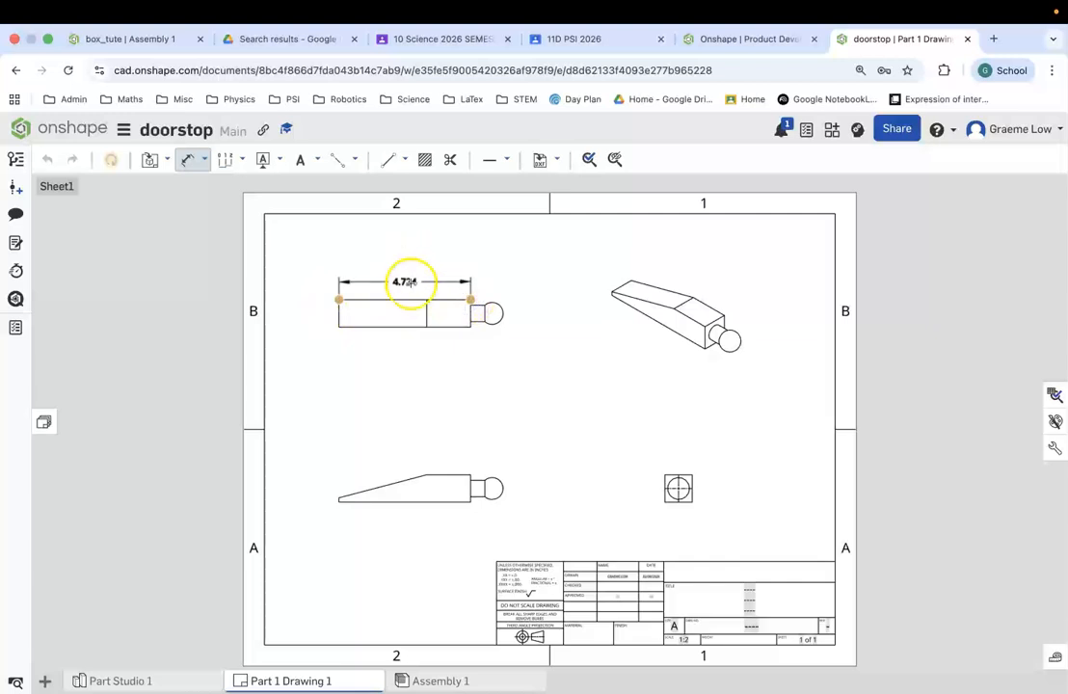
left_click(408, 279)
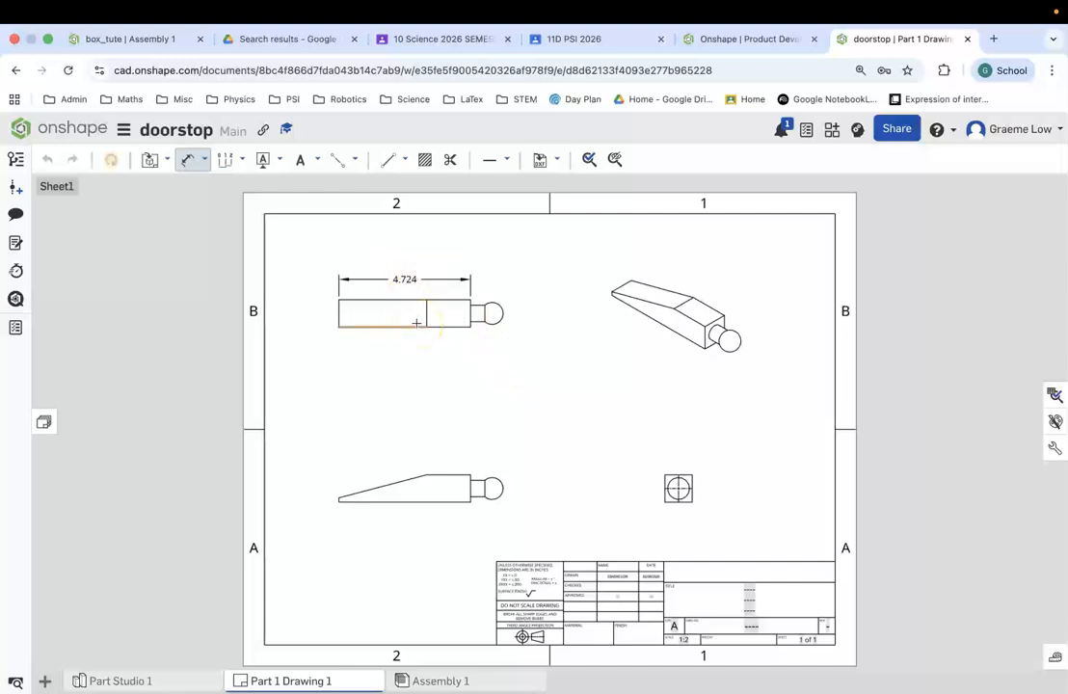
left_click(401, 291)
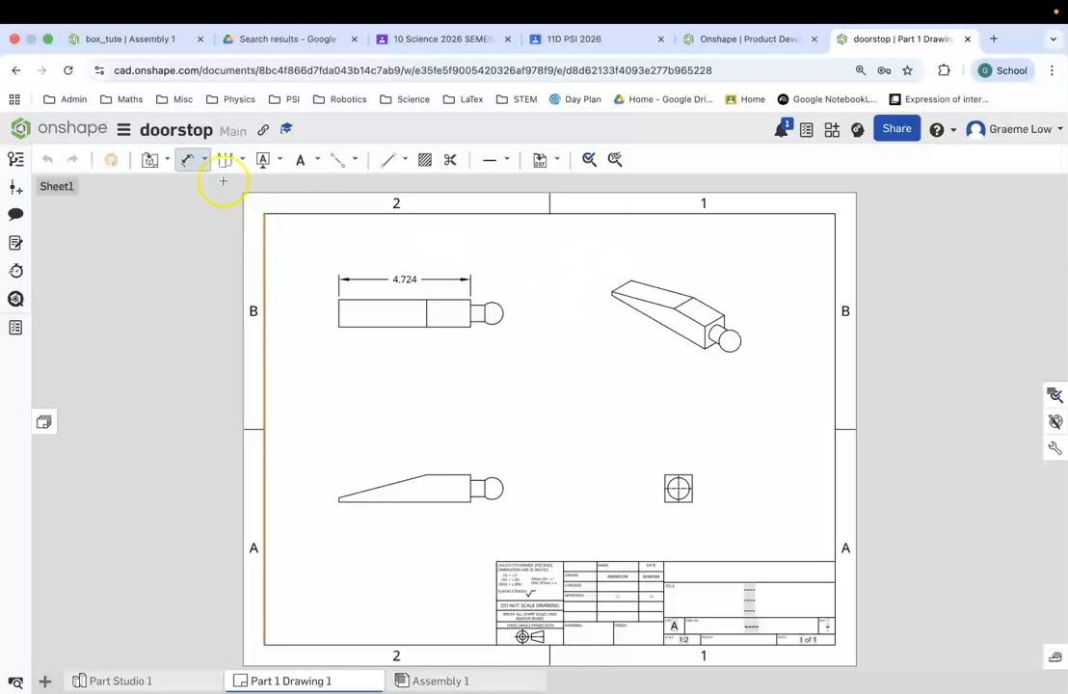
Set the drawing's primary units to millimeters in the drawing properties.
left_click(191, 160)
right_click(567, 308)
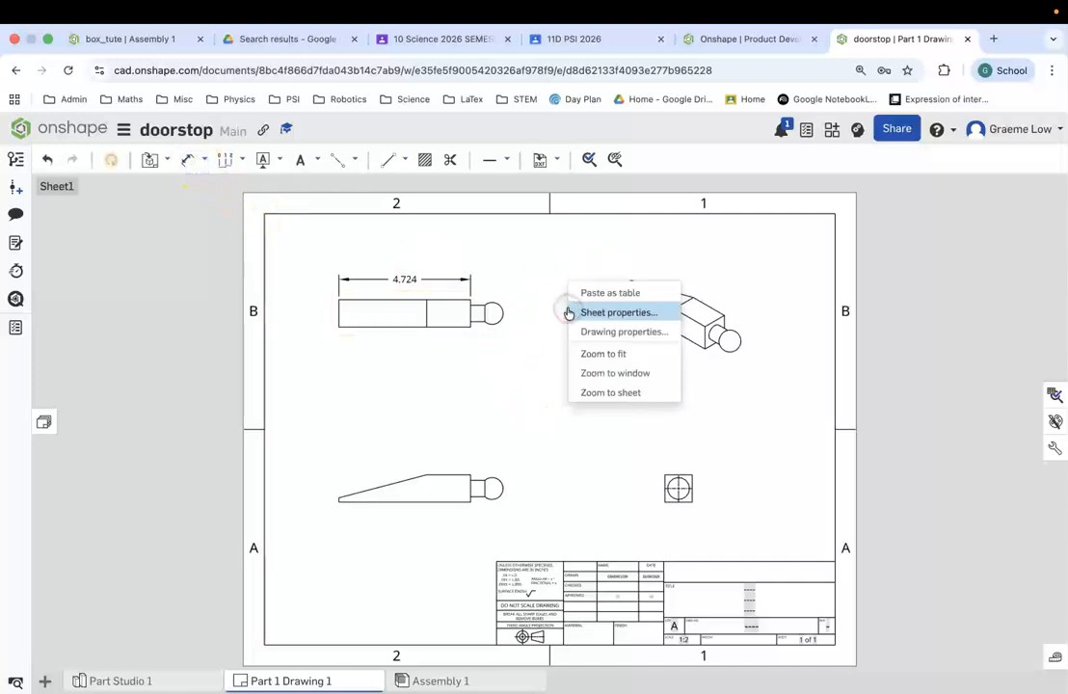
left_click(585, 330)
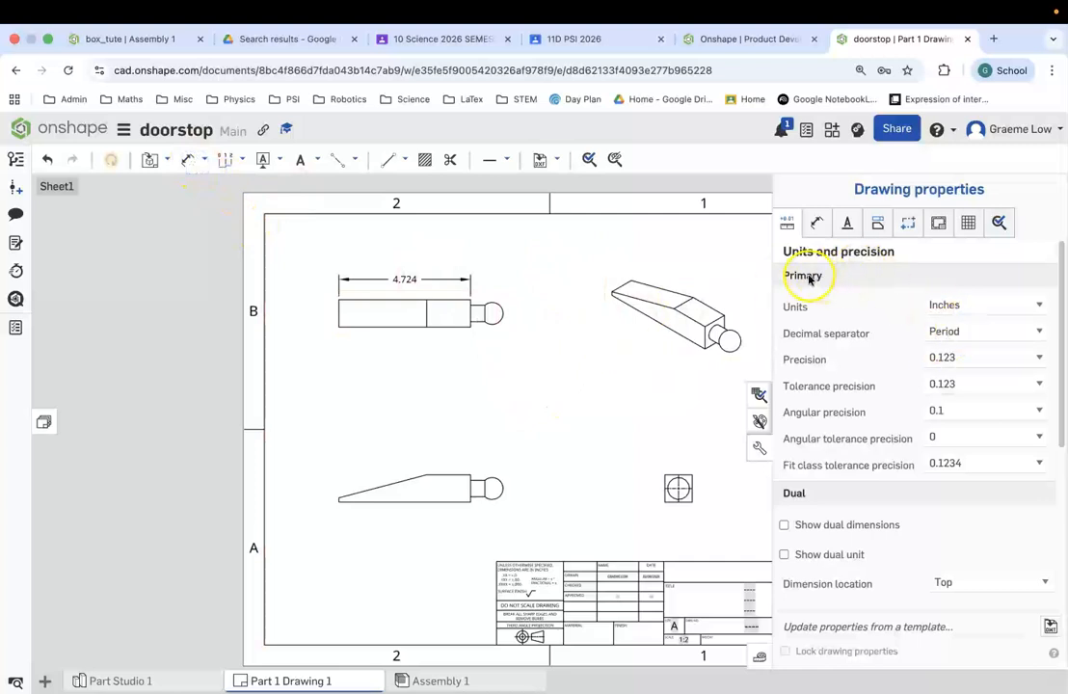
left_click(972, 305)
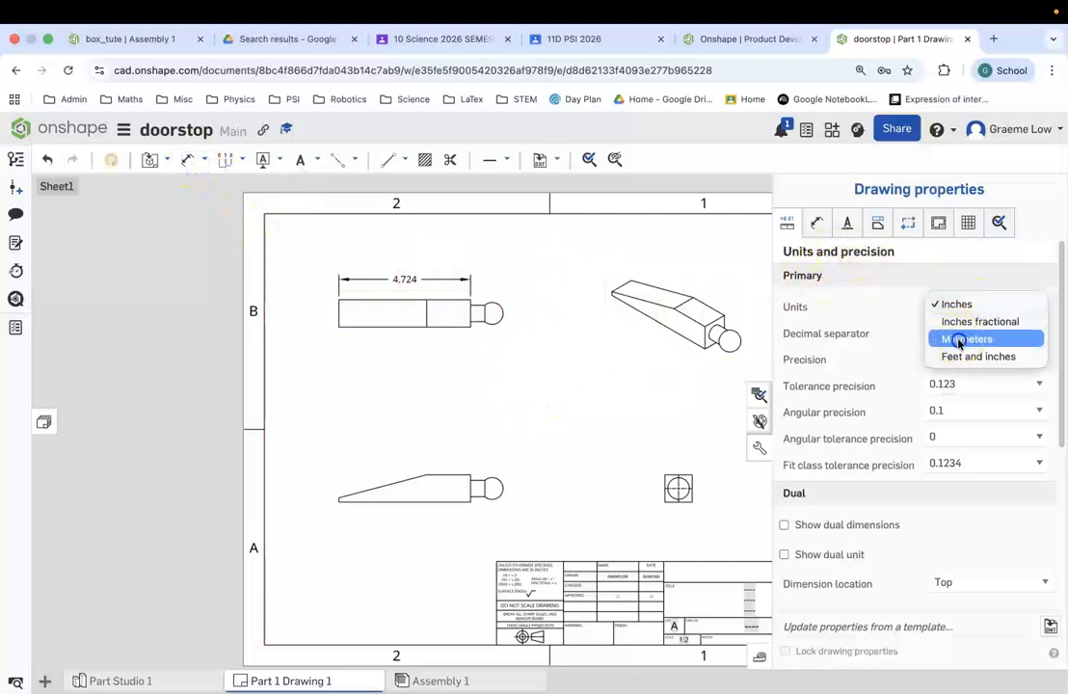
left_click(962, 339)
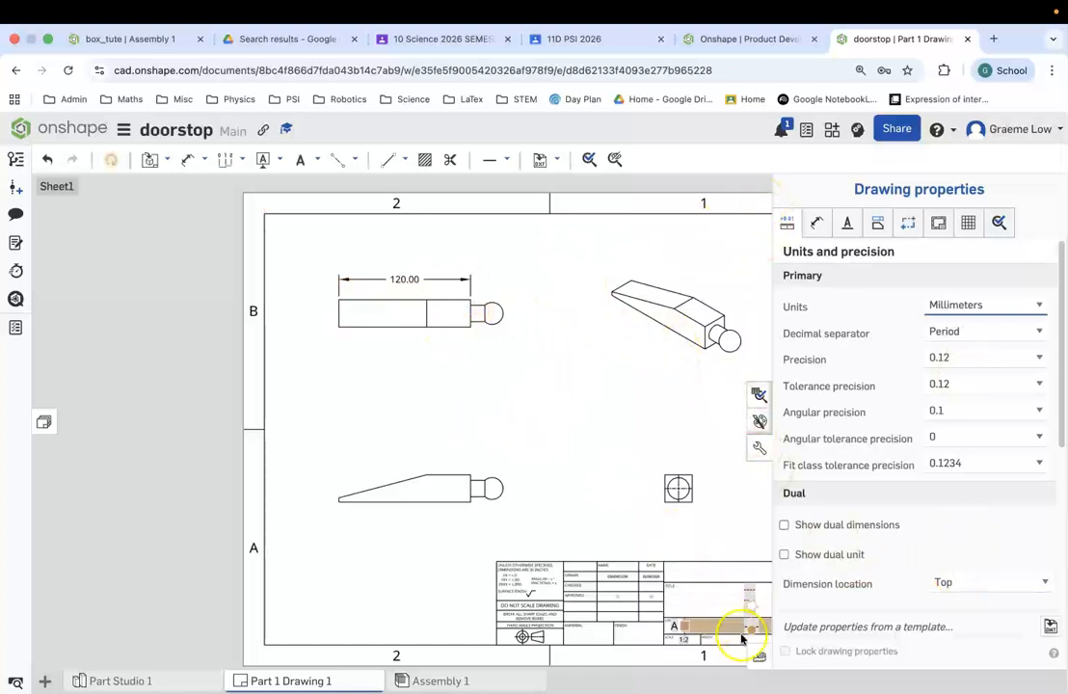
left_click(761, 657)
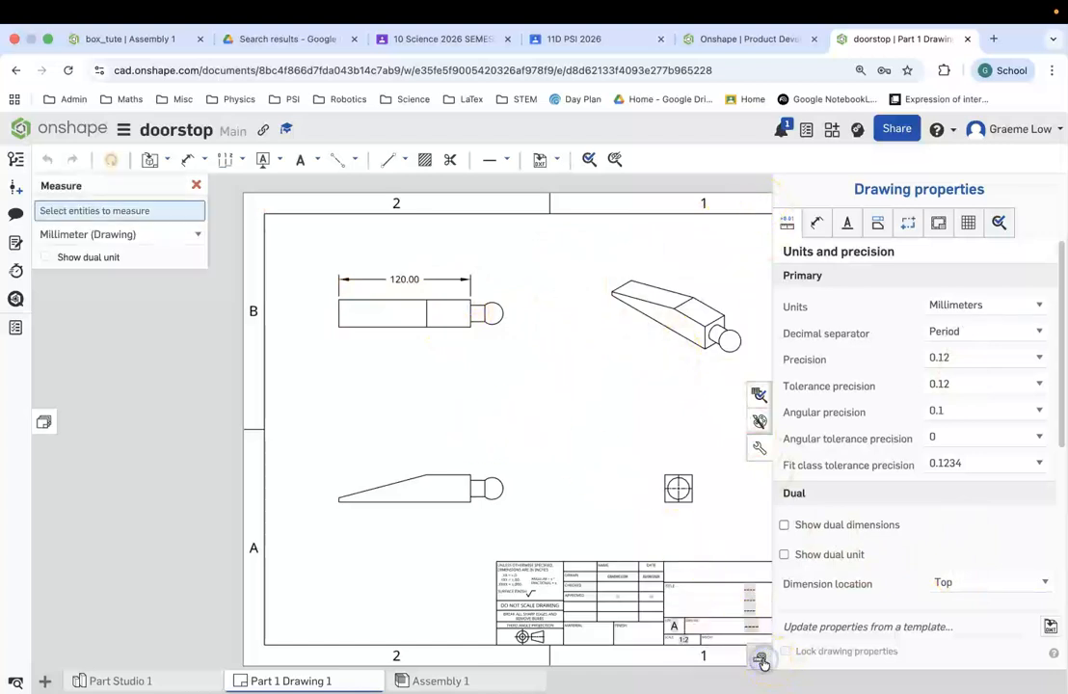
left_click(196, 184)
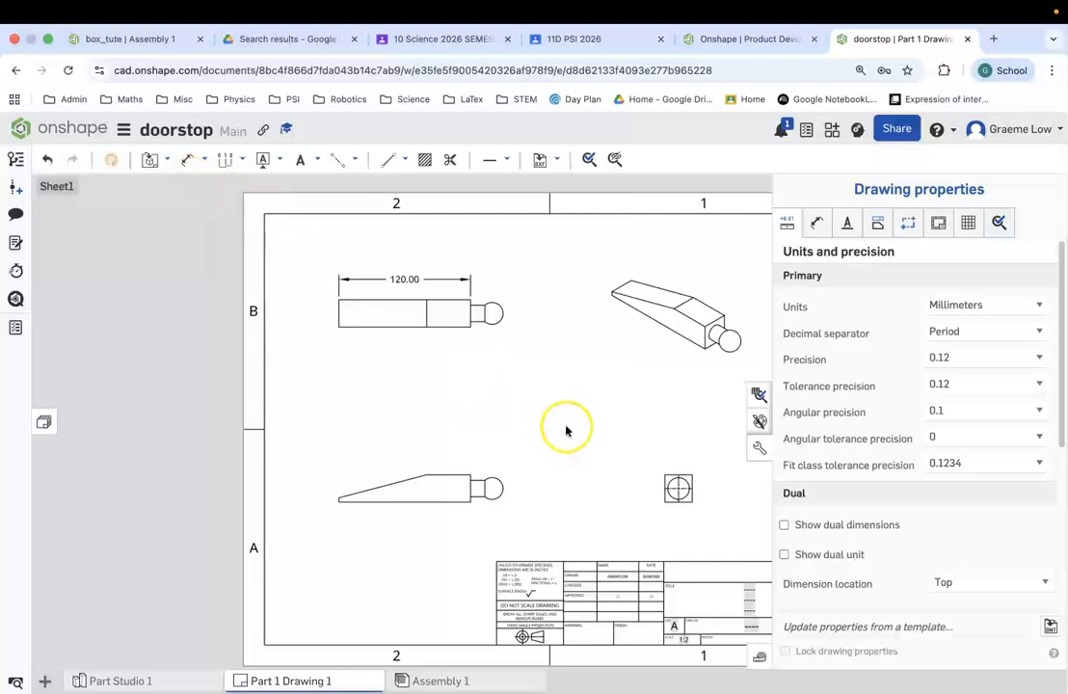
Dimension the length of the body's flat section, from the slope edge to the neck end, below the top view.
mouse_move(584, 420)
right_mouse_down()
mouse_move(446, 406)
mouse_move(492, 420)
mouse_move(455, 409)
right_mouse_up()
left_click(187, 160)
left_click(297, 318)
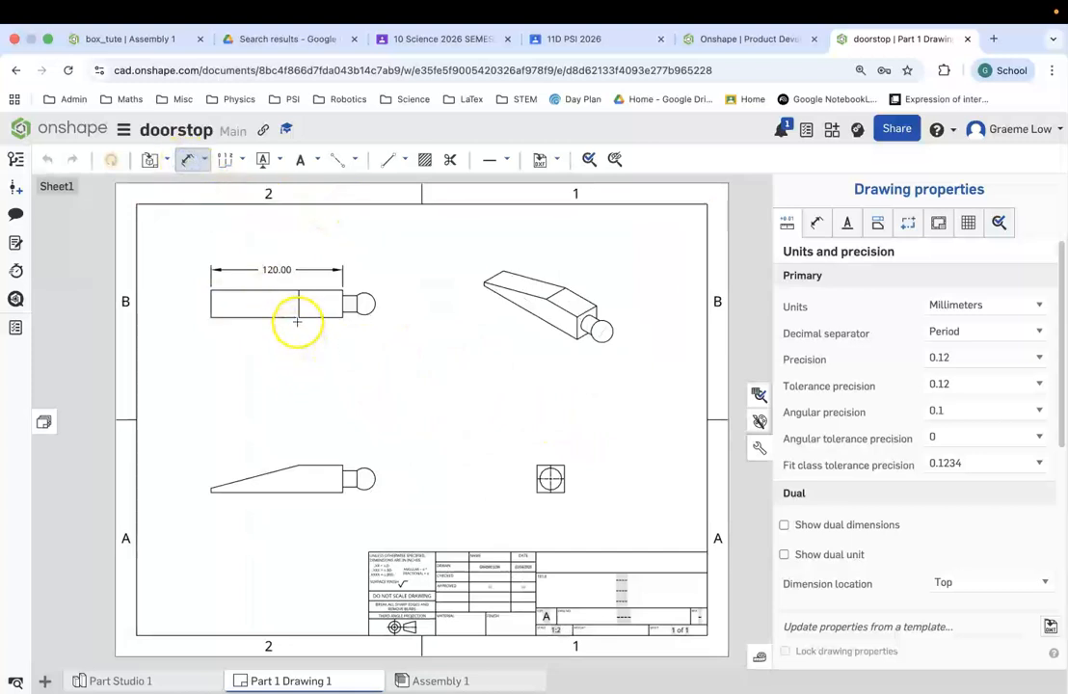
left_click(343, 318)
left_click(321, 336)
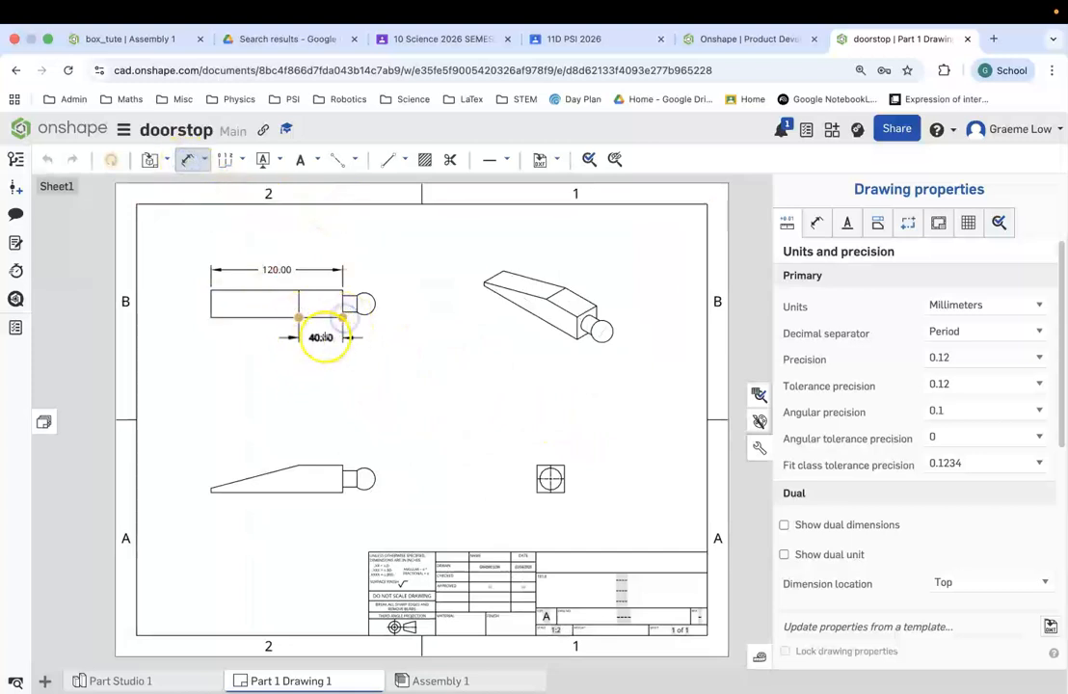
left_click(433, 365)
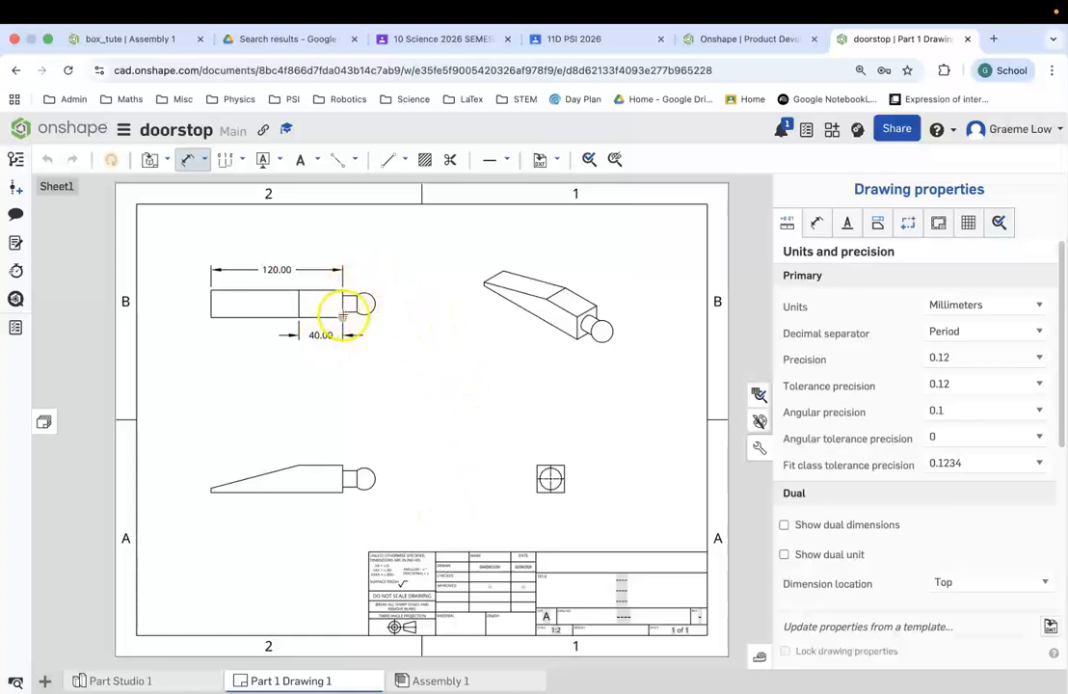
Dimension the horizontal distance from the body's neck end to the ball's centre above the side-profile view.
left_click(339, 465)
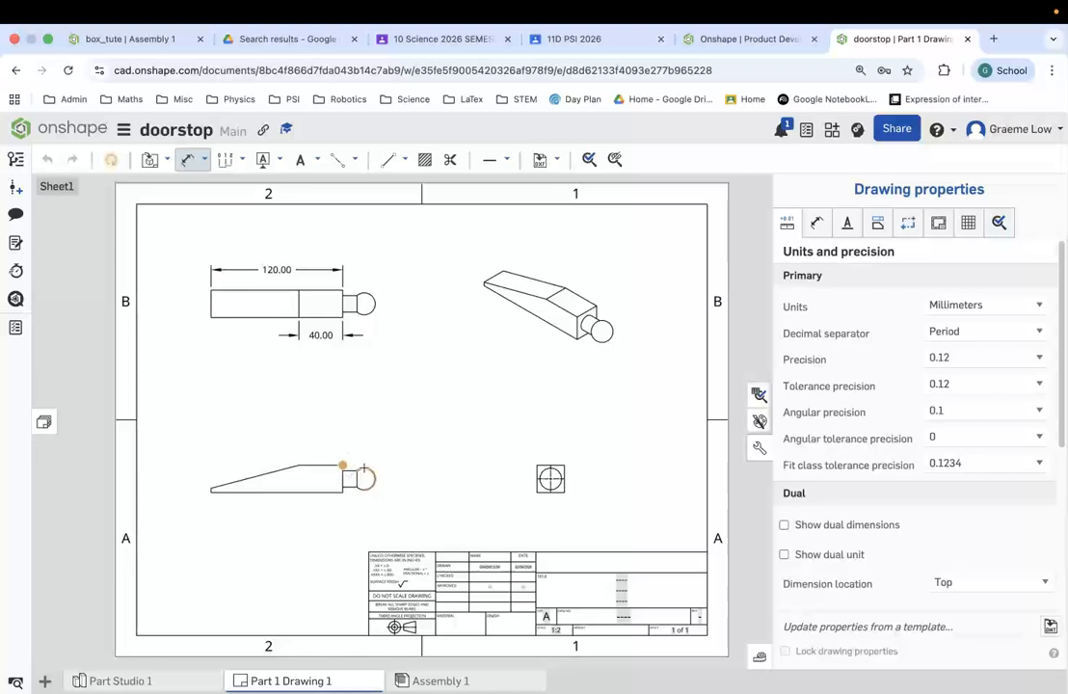
left_click(364, 468)
left_click(357, 439)
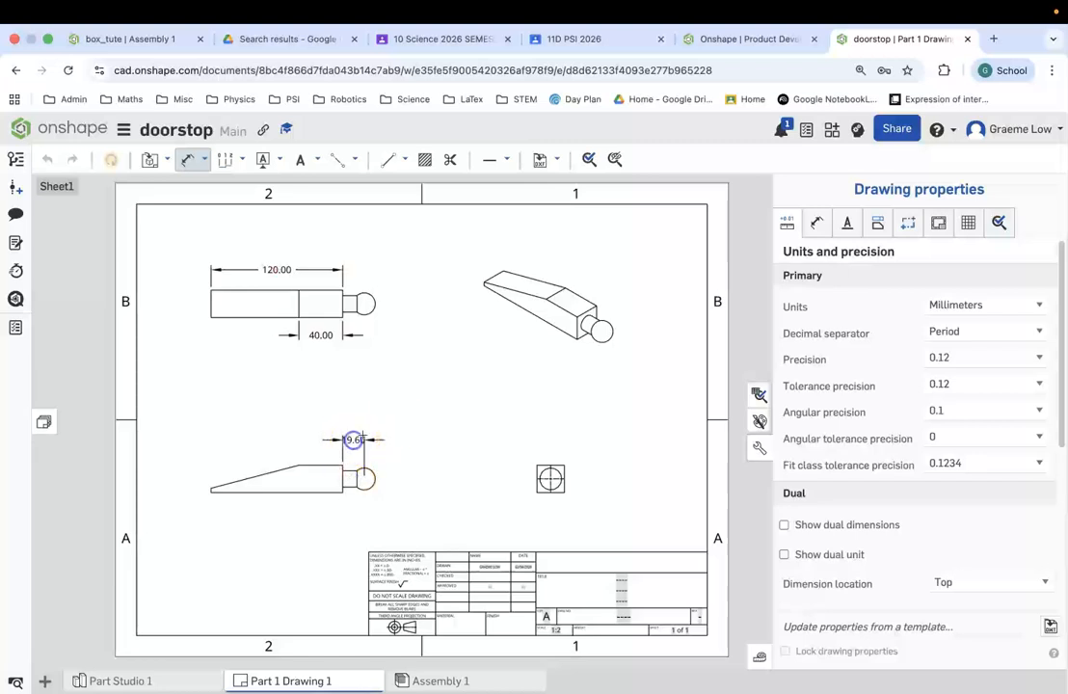
Dimension the body's full height and the height of its thin tip in the side-profile view.
left_click(297, 466)
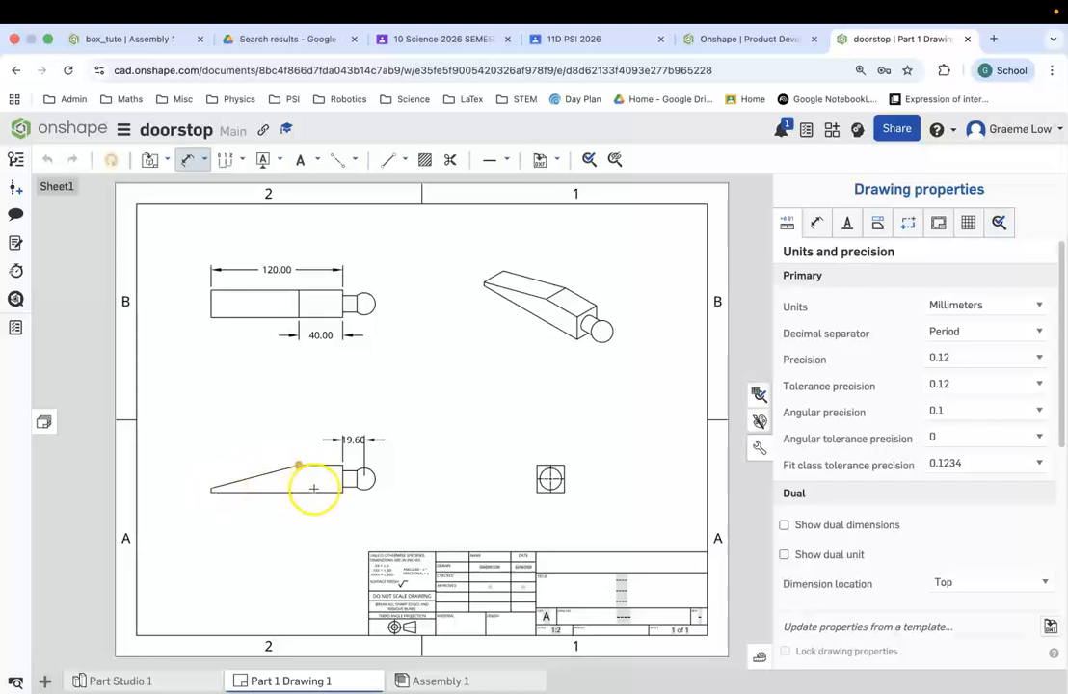
left_click(342, 492)
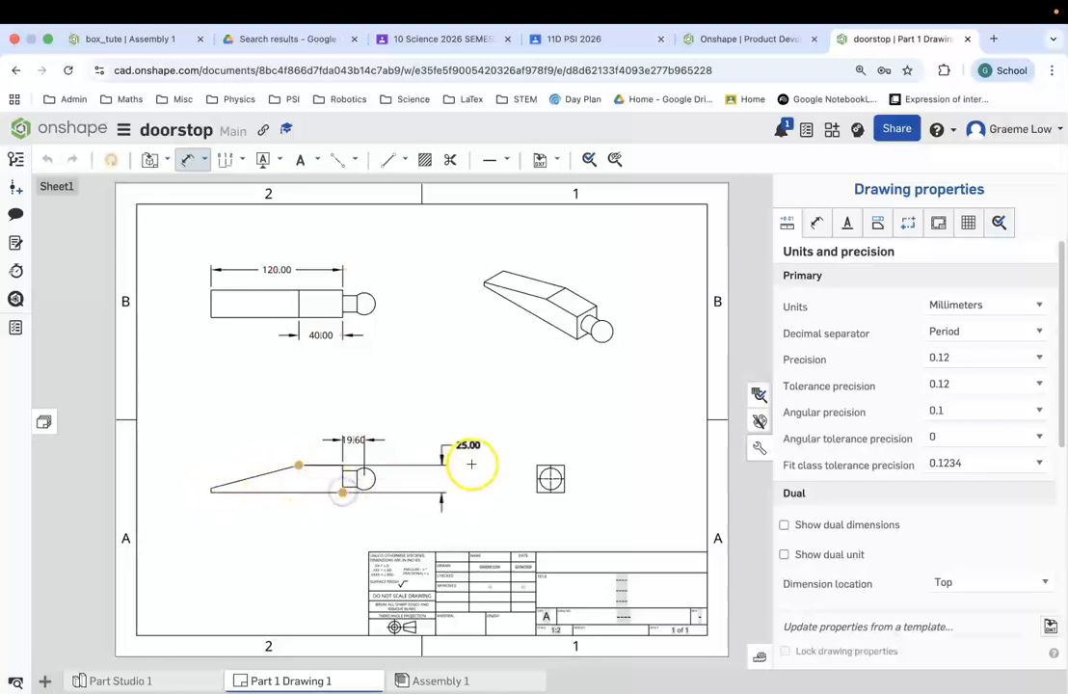
left_click(410, 478)
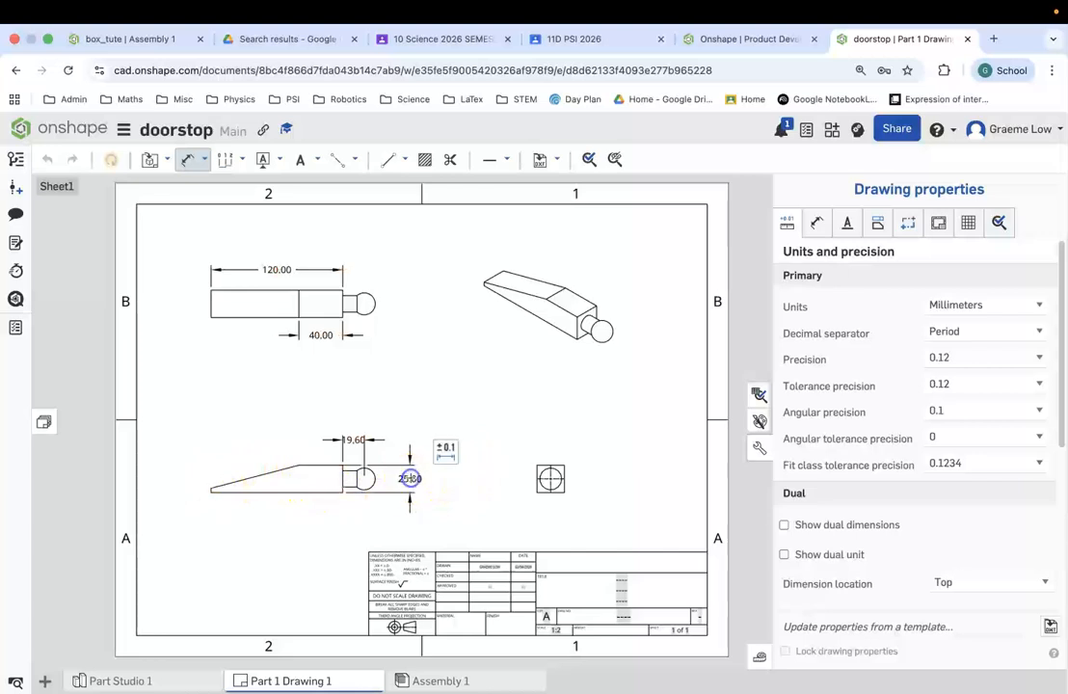
left_click(211, 488)
left_click(211, 493)
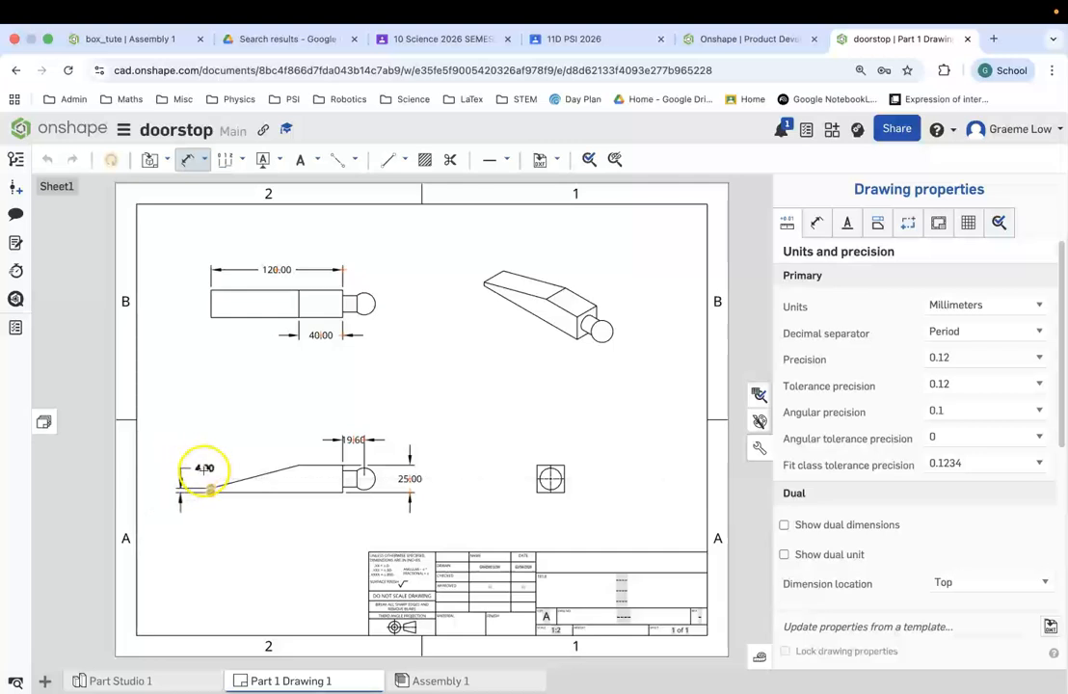
left_click(193, 470)
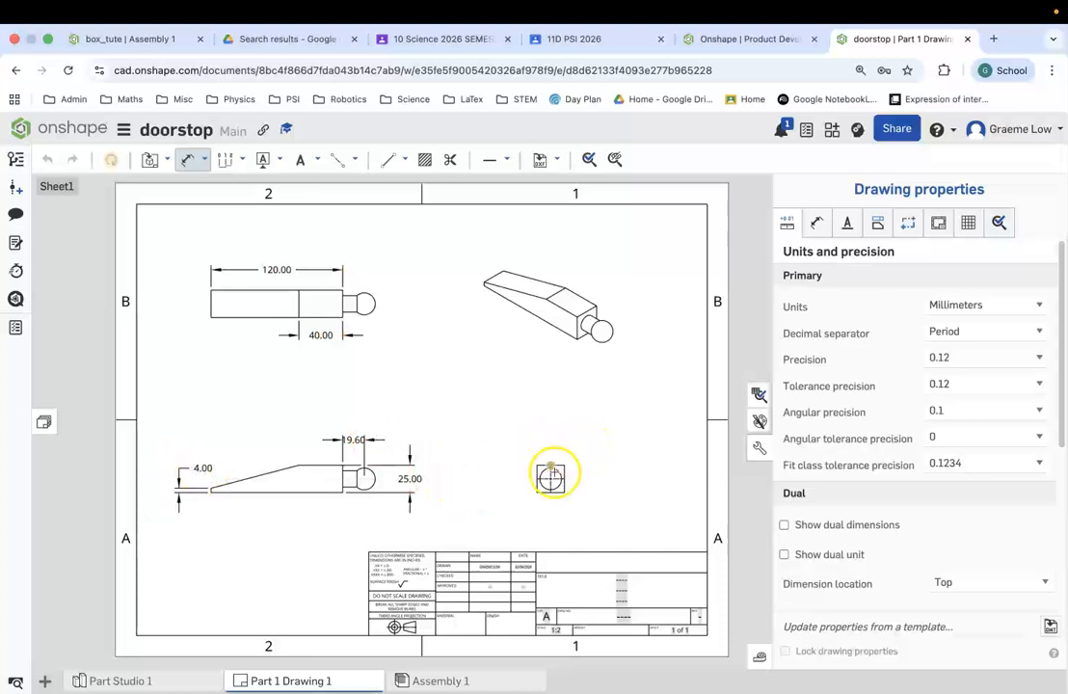
Dimension the ball's radius in the top view, placing the value above and beyond the ball's outer end.
left_click(365, 295)
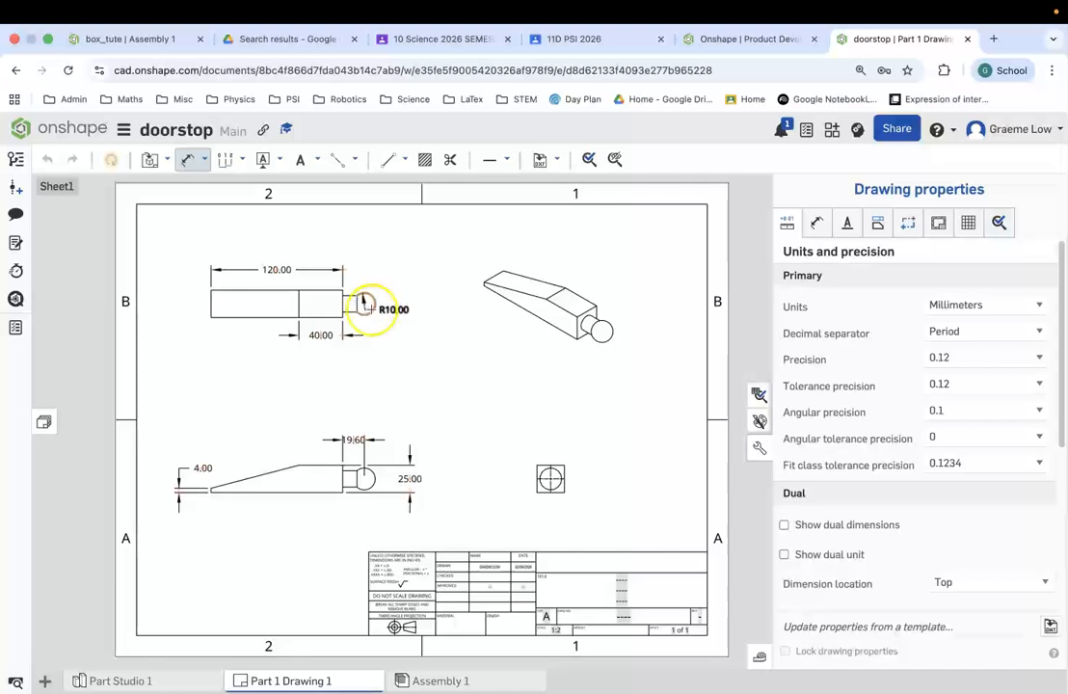
left_click(399, 286)
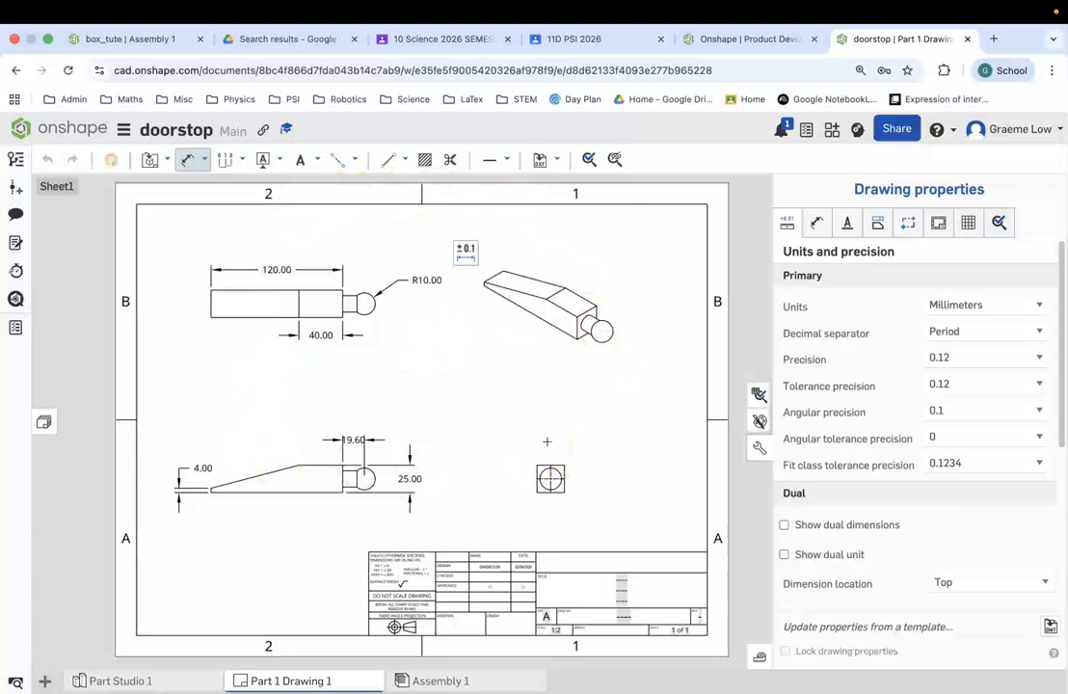
left_click(584, 323)
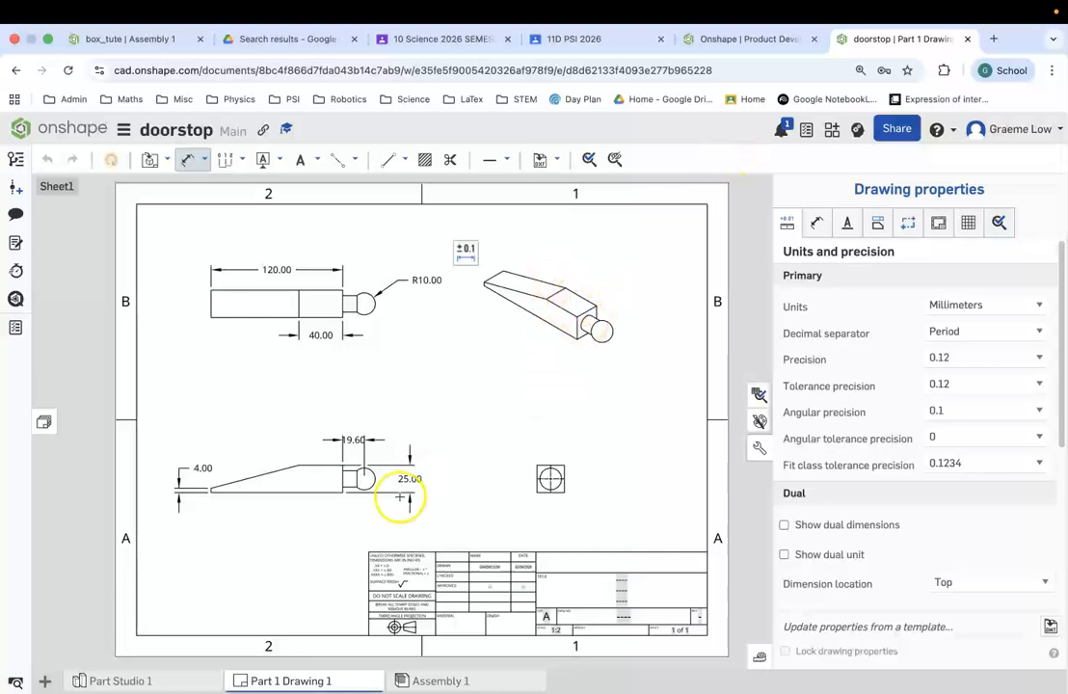
left_click(189, 158)
right_click(467, 379)
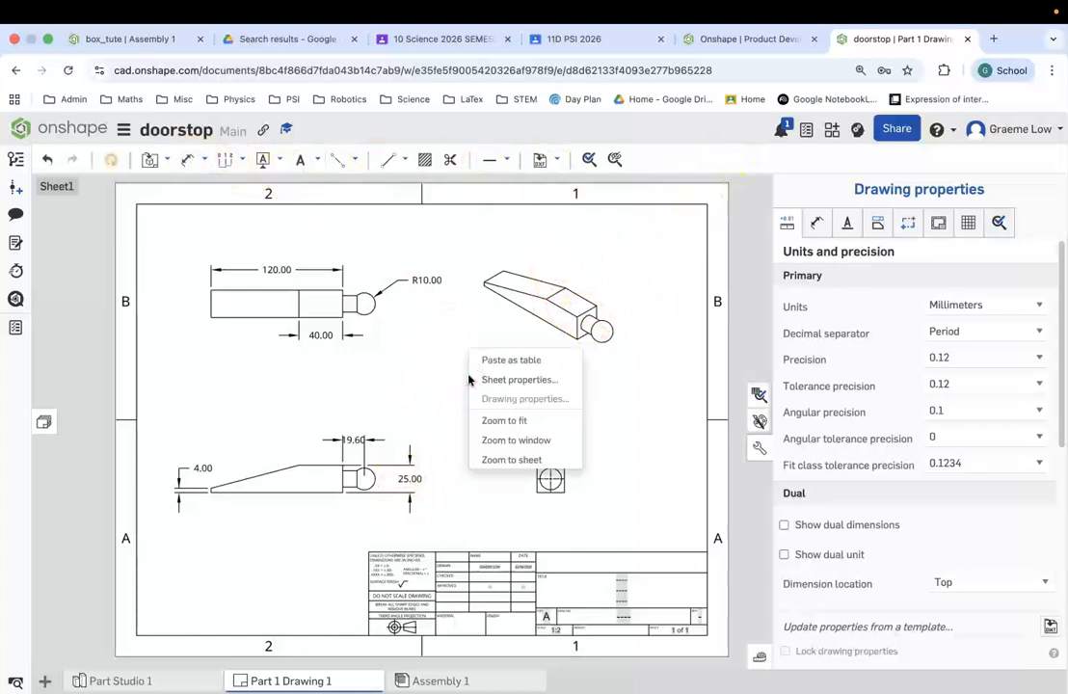
left_click(159, 161)
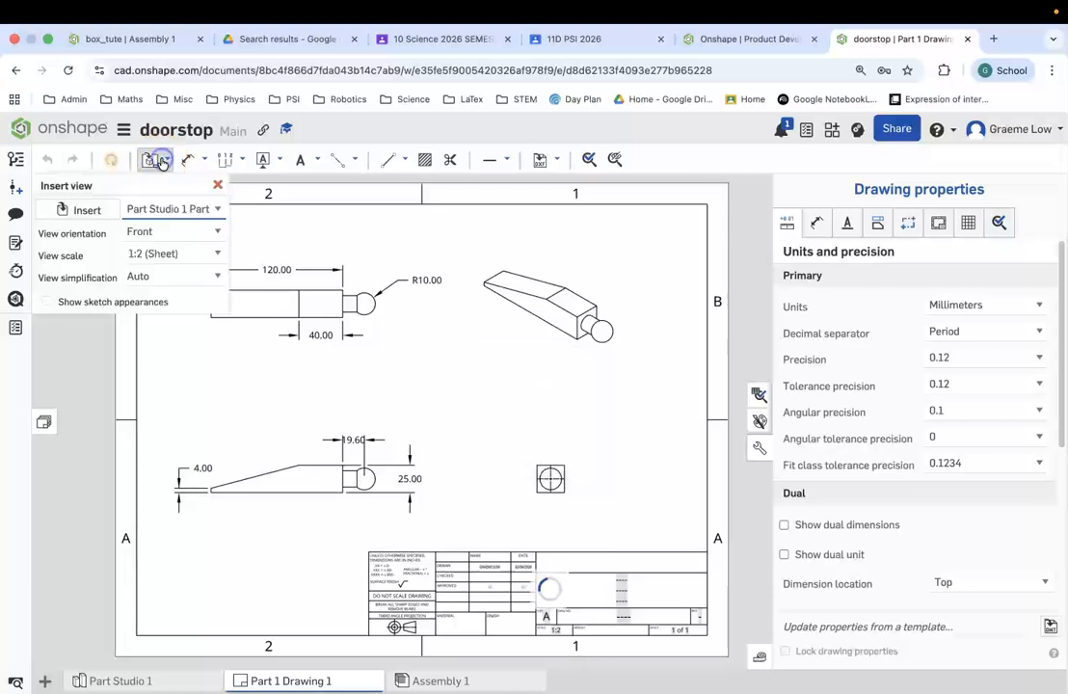
left_click(218, 184)
left_click(383, 289)
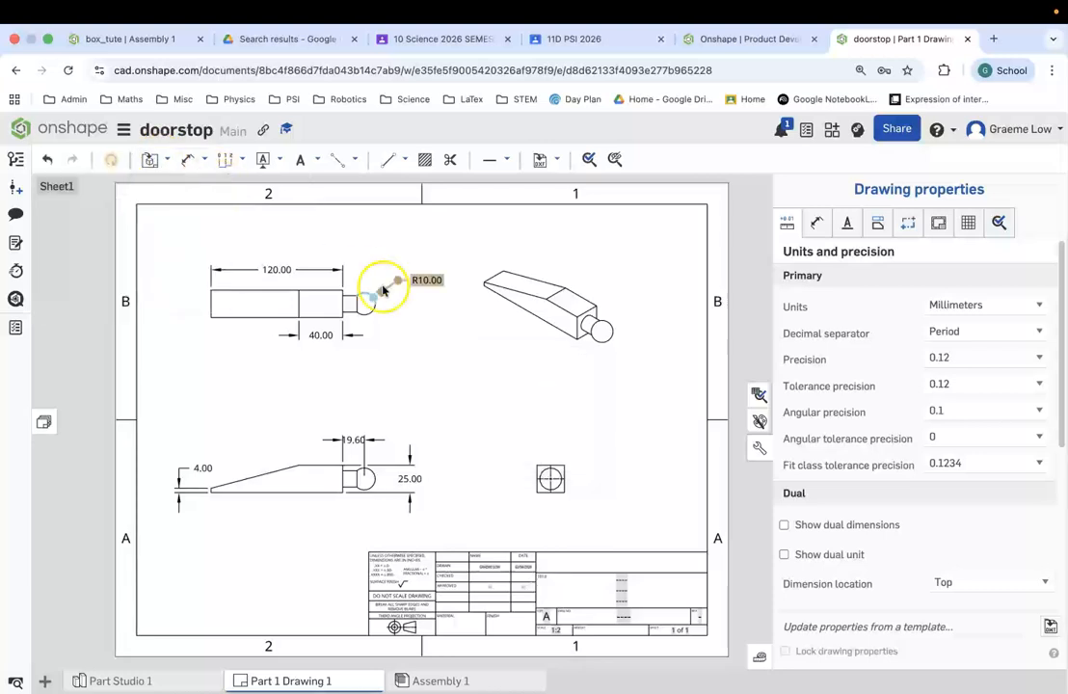
left_click(560, 160)
left_click(555, 156)
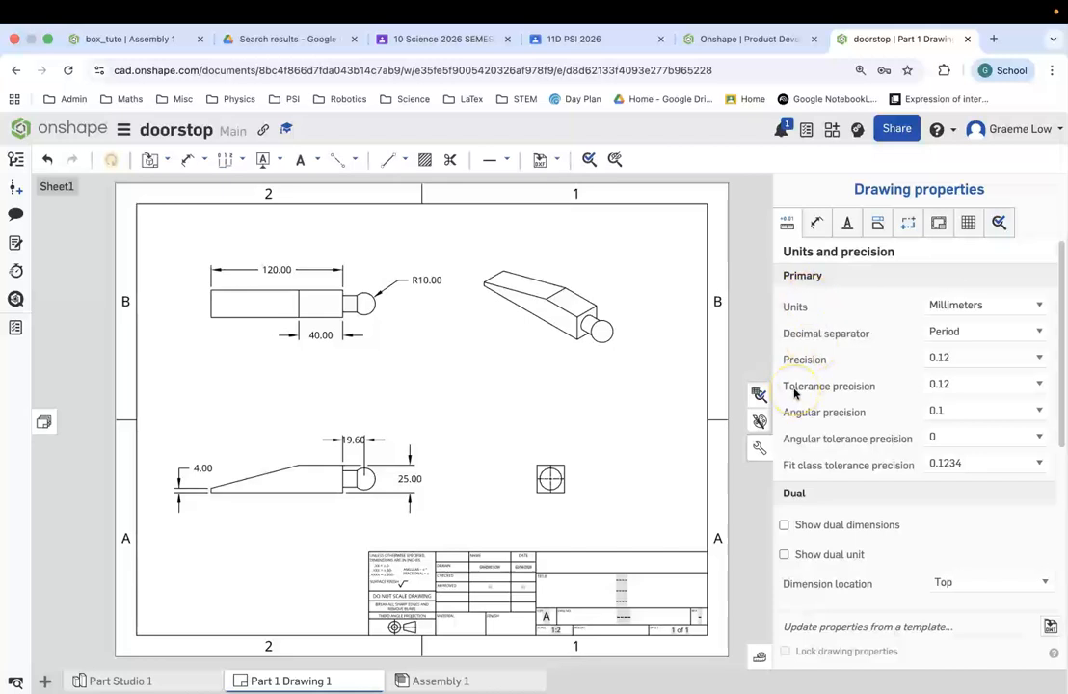
Review the doorstop document's part model in Part Studio 1, its drawing Part 1 Drawing 1, and Assembly 1 in turn.
mouse_move(160, 684)
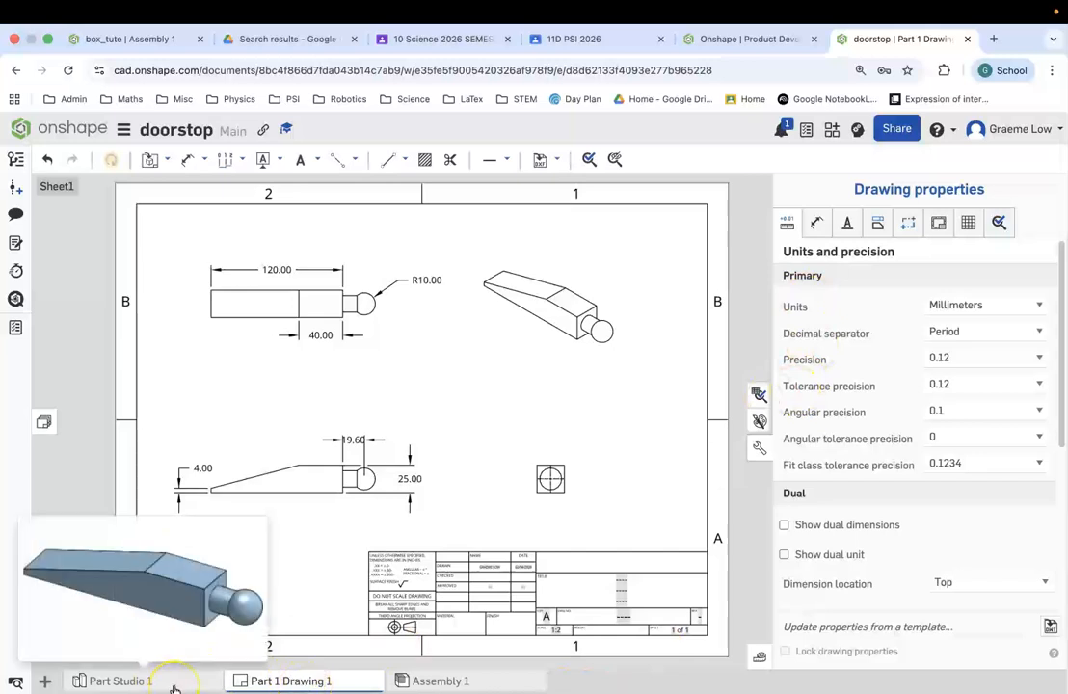
left_click(142, 682)
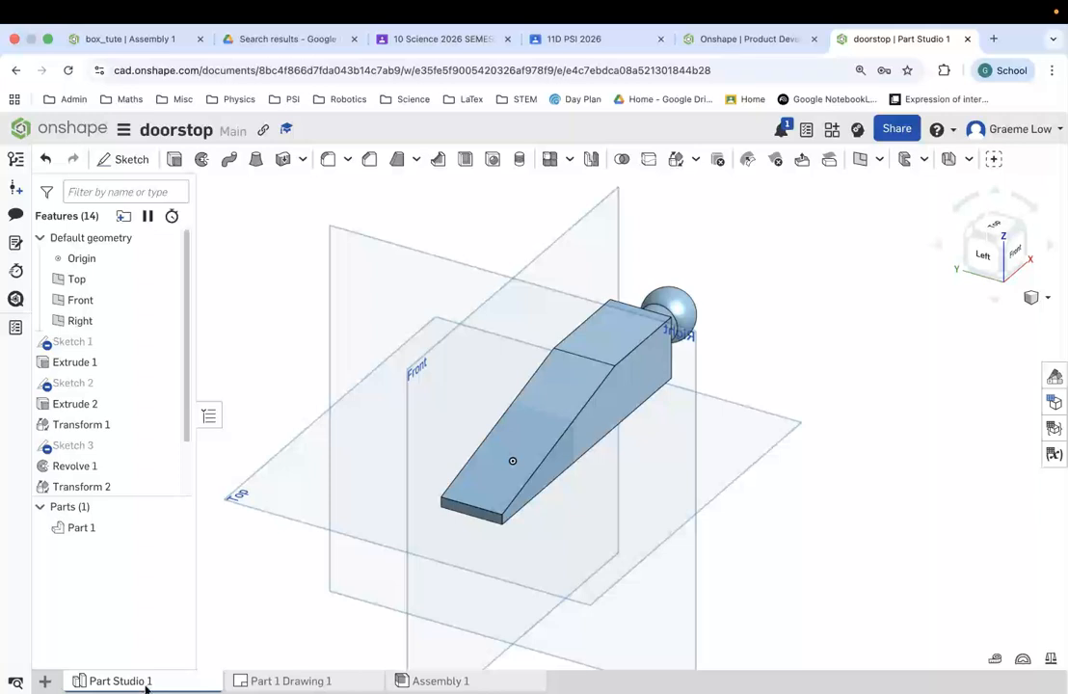
left_click(266, 682)
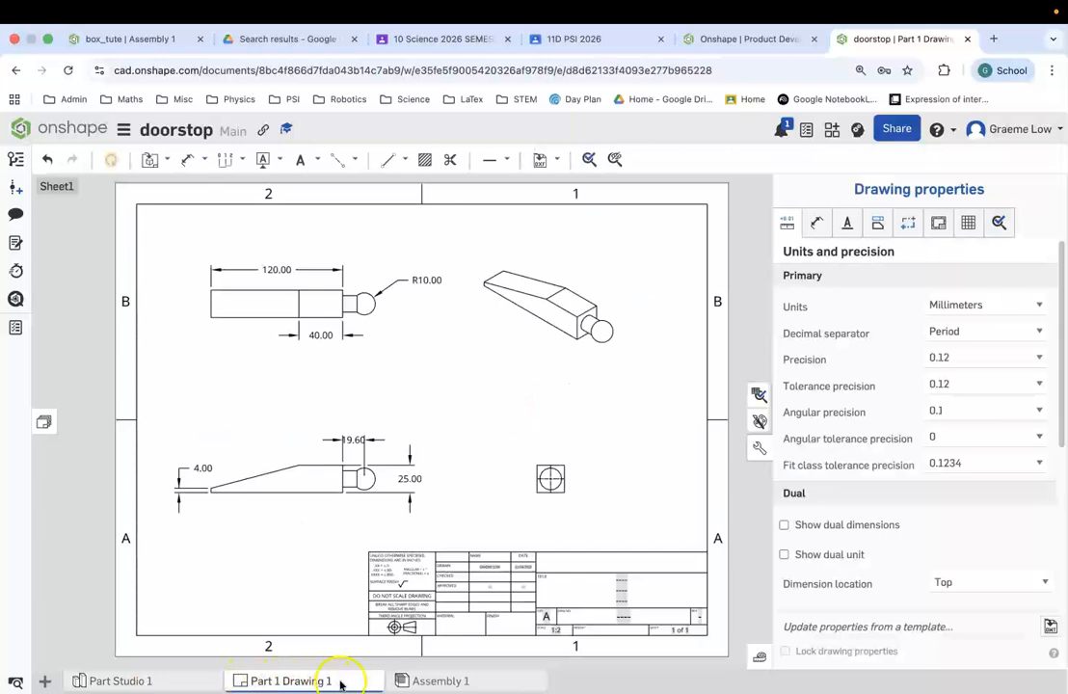
left_click(433, 682)
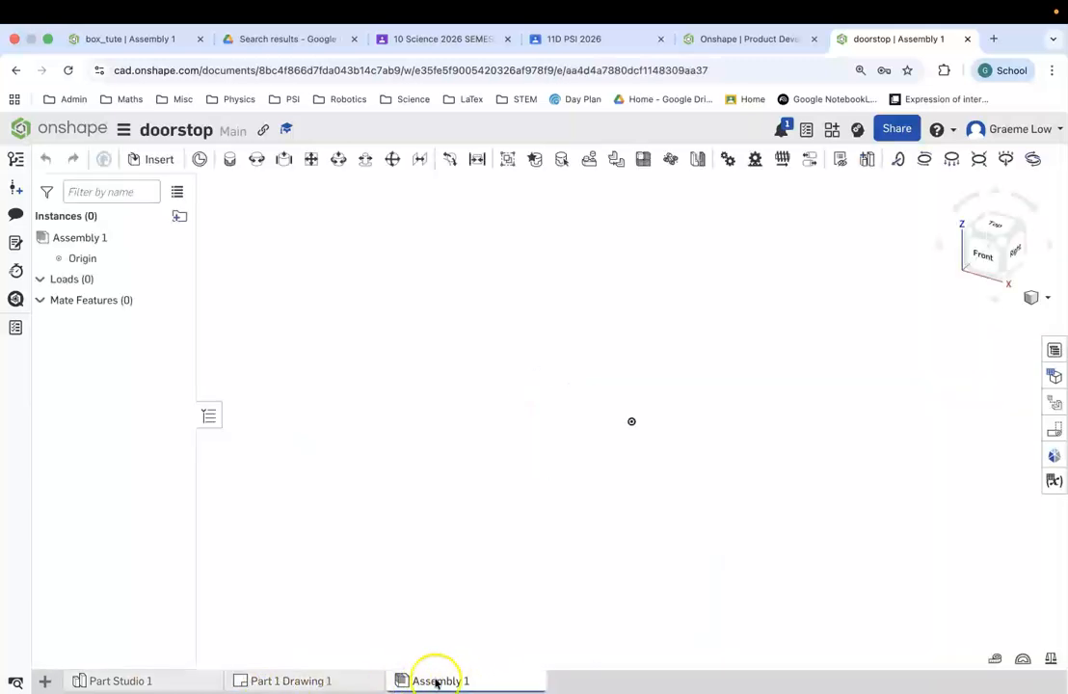
mouse_move(294, 684)
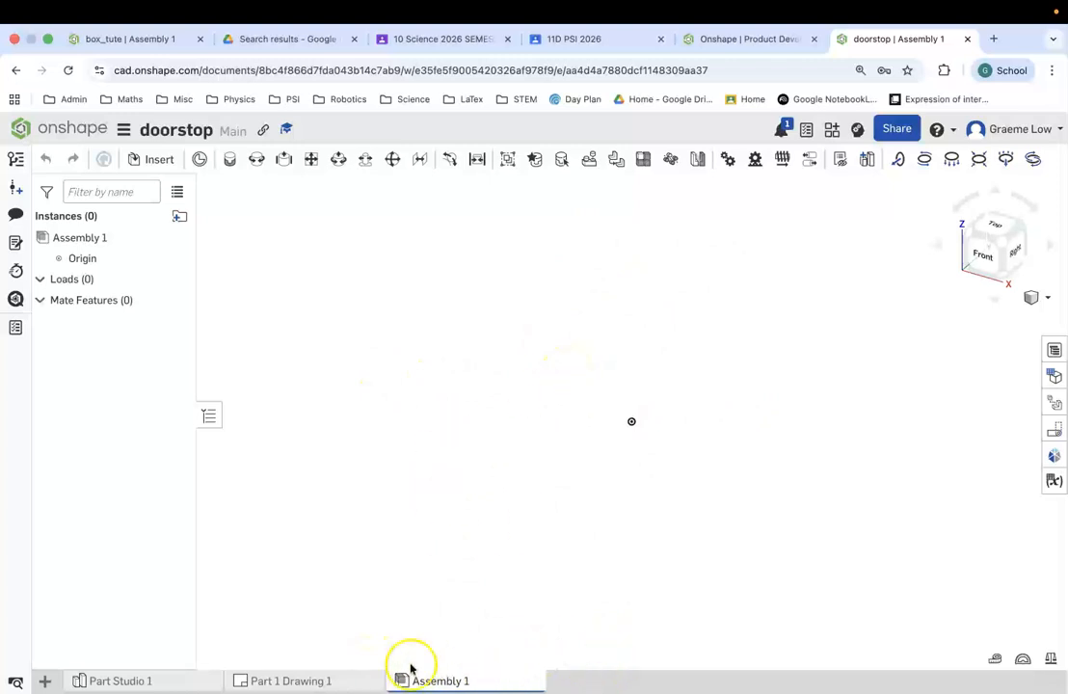
mouse_move(432, 680)
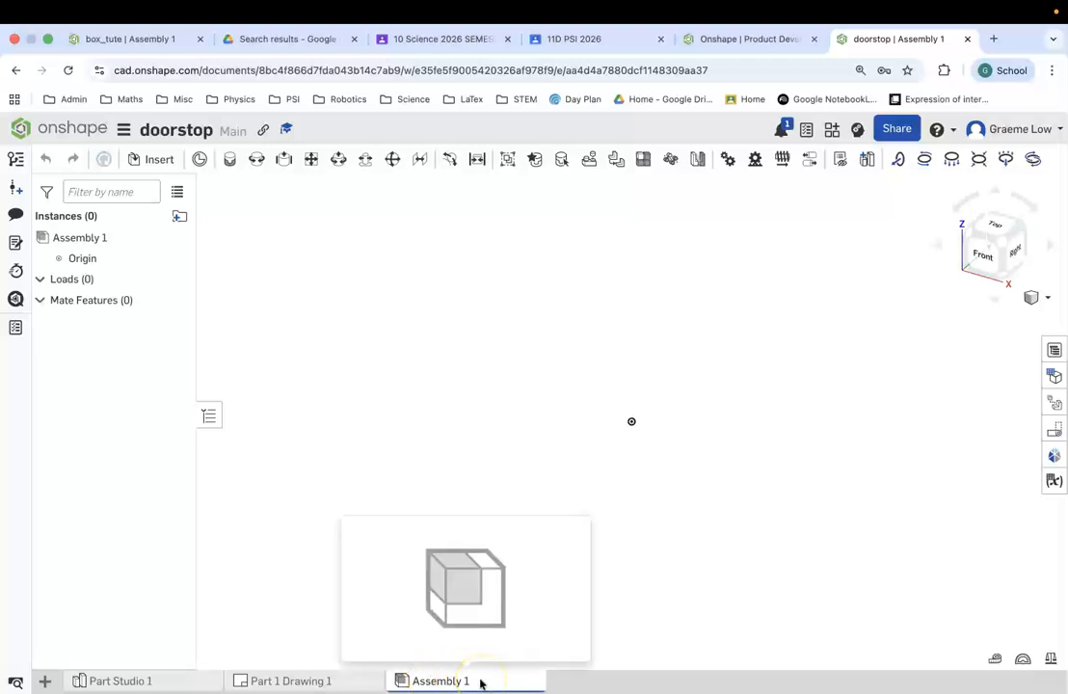